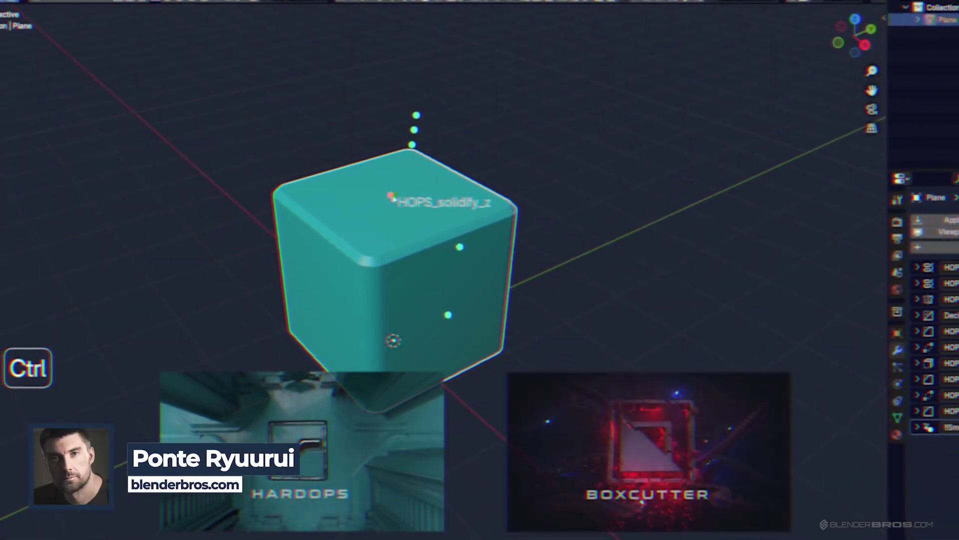
- Resize the HardOps smart box through its modifier dots, changing its height and width, and adjust its edge bevel
{"action": "left_click_drag", "start_coordinate": [391, 195], "coordinate": [419, 175], "text": "ctrl"}
{"action": "key", "text": "ctrl"}
{"action": "left_click_drag", "start_coordinate": [458, 245], "coordinate": [523, 267]}
{"action": "left_click_drag", "start_coordinate": [446, 319], "coordinate": [478, 337], "text": "ctrl"}
{"action": "left_click_drag", "start_coordinate": [434, 111], "coordinate": [446, 89], "text": "ctrl"}
{"action": "scroll", "coordinate": [486, 244], "scroll_direction": "down", "scroll_amount": 3}
- Switch to BoxCutter and cut a box-shaped notch through the upper front edge of the box
{"action": "scroll", "coordinate": [497, 264], "scroll_direction": "up", "scroll_amount": 2}
{"action": "key", "text": "d"}
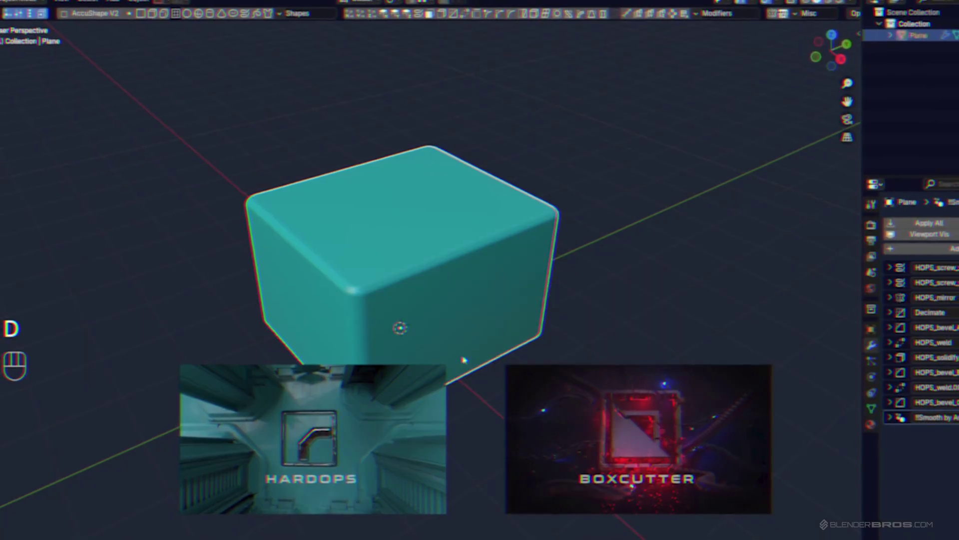
{"action": "key", "text": "alt+w"}
{"action": "key", "text": "d"}
{"action": "left_click_drag", "start_coordinate": [454, 216], "coordinate": [465, 300]}
{"action": "left_click", "coordinate": [472, 384]}
{"action": "scroll", "coordinate": [522, 240], "scroll_direction": "up", "scroll_amount": 3}
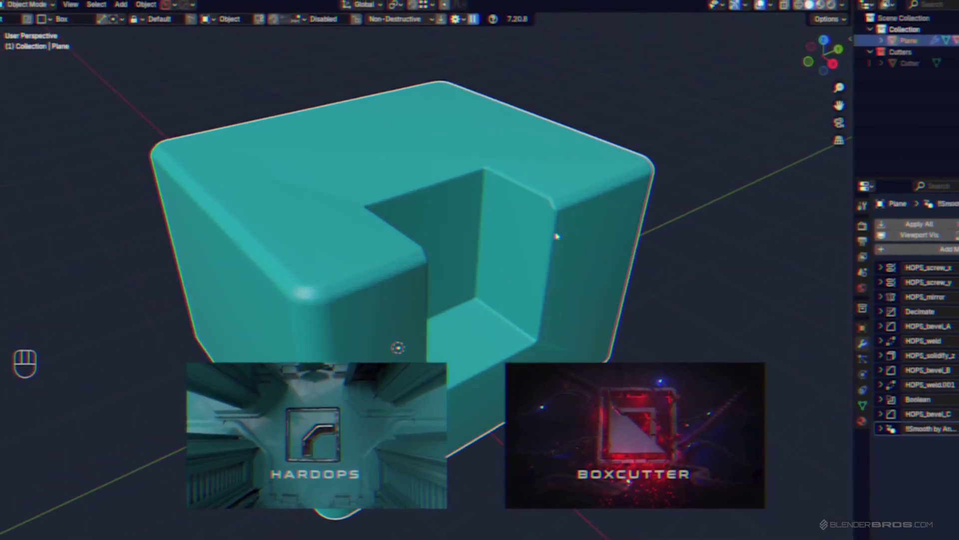
- Apply the HardOps Sharpen operation to the notched box
{"action": "key", "text": "q"}
{"action": "left_click", "coordinate": [564, 216], "text": "alt"}
{"action": "scroll", "coordinate": [564, 230], "scroll_direction": "down", "scroll_amount": 4}
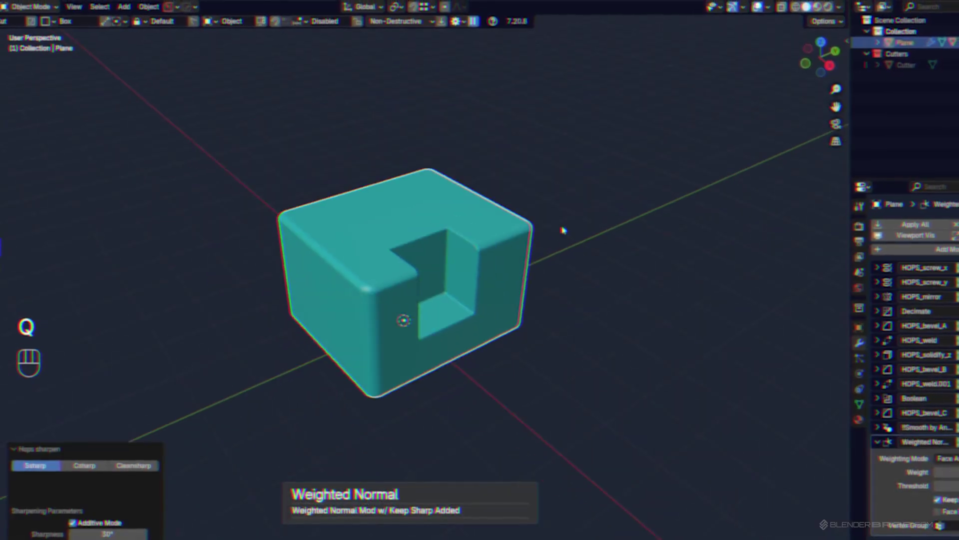
{"action": "middle_click_drag", "start_coordinate": [563, 230], "coordinate": [489, 265]}
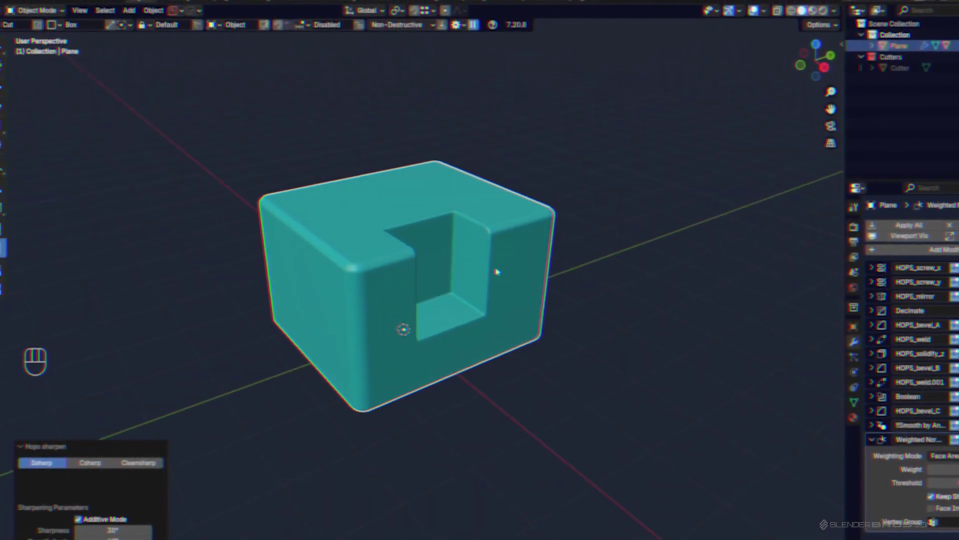
- Delete the notched box and undo the deletion
{"action": "key", "text": "x"}
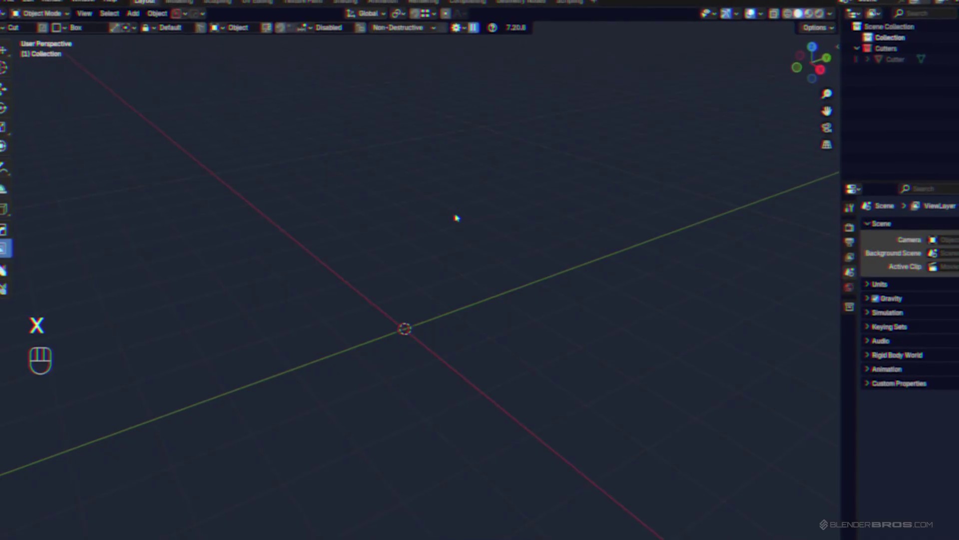
{"action": "middle_click_drag", "start_coordinate": [448, 287], "coordinate": [486, 270], "text": "shift"}
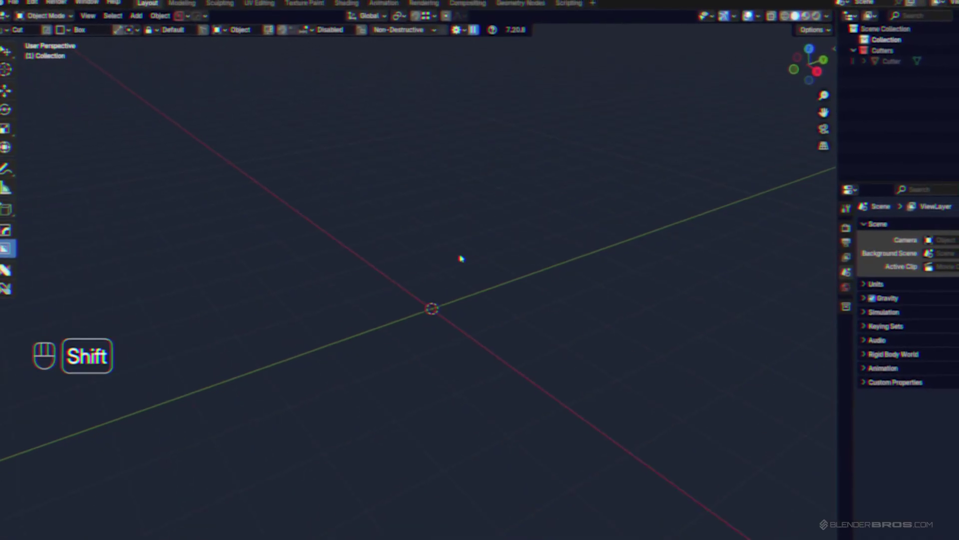
{"action": "key", "text": "ctrl+z"}
{"action": "scroll", "coordinate": [493, 257], "scroll_direction": "down", "scroll_amount": 2}
{"action": "scroll", "coordinate": [469, 250], "scroll_direction": "up", "scroll_amount": 2}
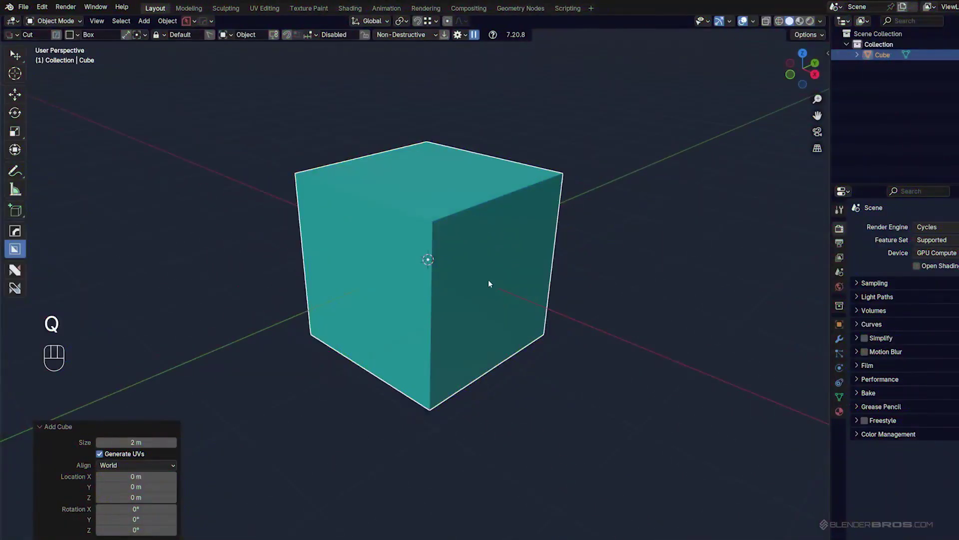
{"action": "scroll", "coordinate": [489, 280], "scroll_direction": "down", "scroll_amount": 2}
{"action": "middle_click_drag", "start_coordinate": [489, 281], "coordinate": [491, 285], "text": "shift"}
{"action": "scroll", "coordinate": [490, 284], "scroll_direction": "up", "scroll_amount": 2}
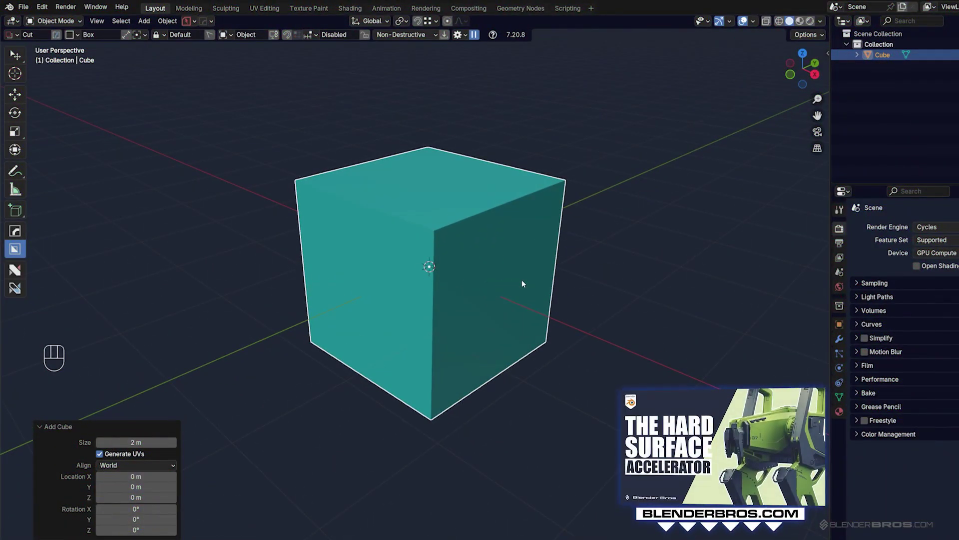
- Add a 30° HardOps bevel to the cube and apply Sharpen to it
{"action": "key", "text": "q"}
{"action": "left_click", "coordinate": [522, 283]}
{"action": "key", "text": "q"}
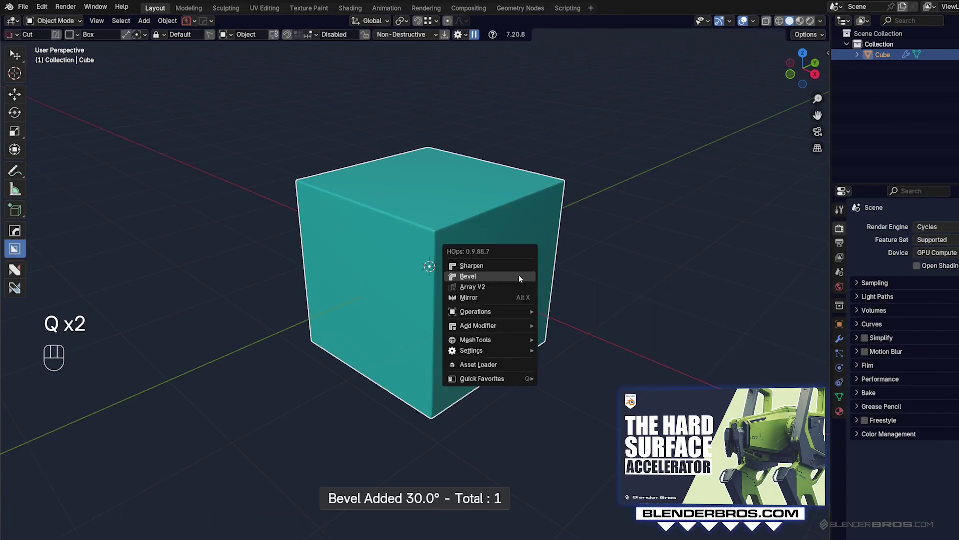
{"action": "left_click", "coordinate": [514, 265], "text": "alt"}
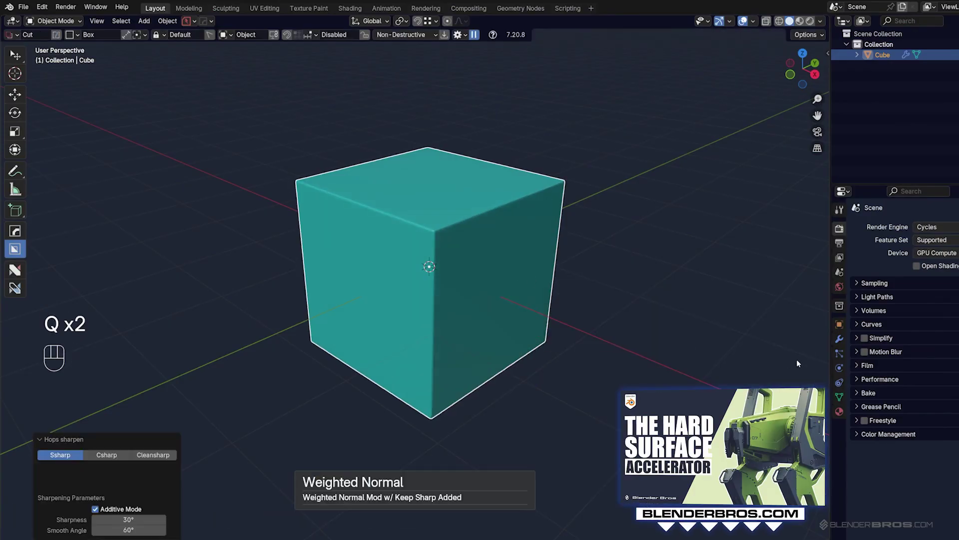
- Display the cube's modifier stack and adjust its bevel width with the HardOps Bevel operation
{"action": "left_click", "coordinate": [838, 339]}
{"action": "middle_click_drag", "start_coordinate": [610, 247], "coordinate": [531, 230], "text": "shift"}
{"action": "key", "text": "q"}
{"action": "left_click", "coordinate": [520, 242]}
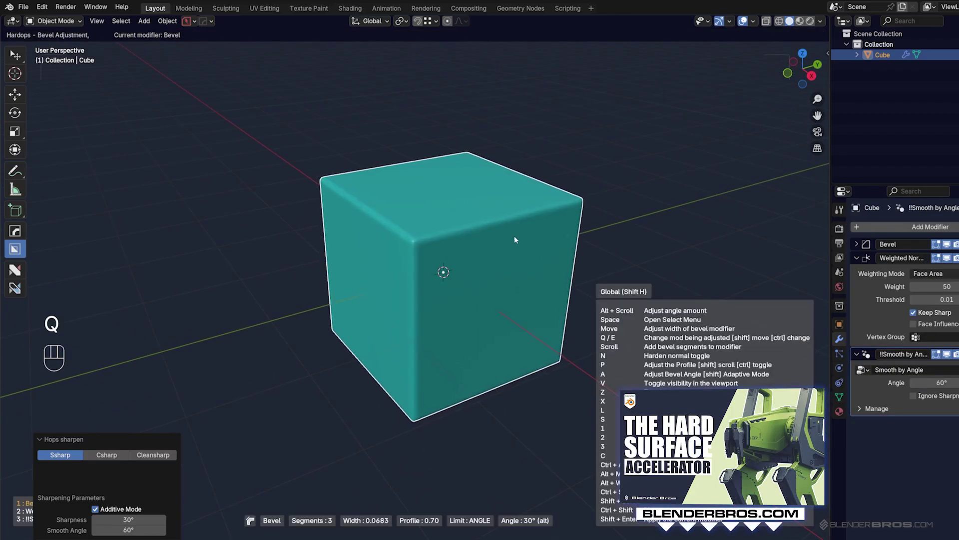
{"action": "left_click", "coordinate": [520, 241]}
- Look at the options in the BoxCutter helper and the HardOps operations list
{"action": "scroll", "coordinate": [520, 242], "scroll_direction": "down", "scroll_amount": 2}
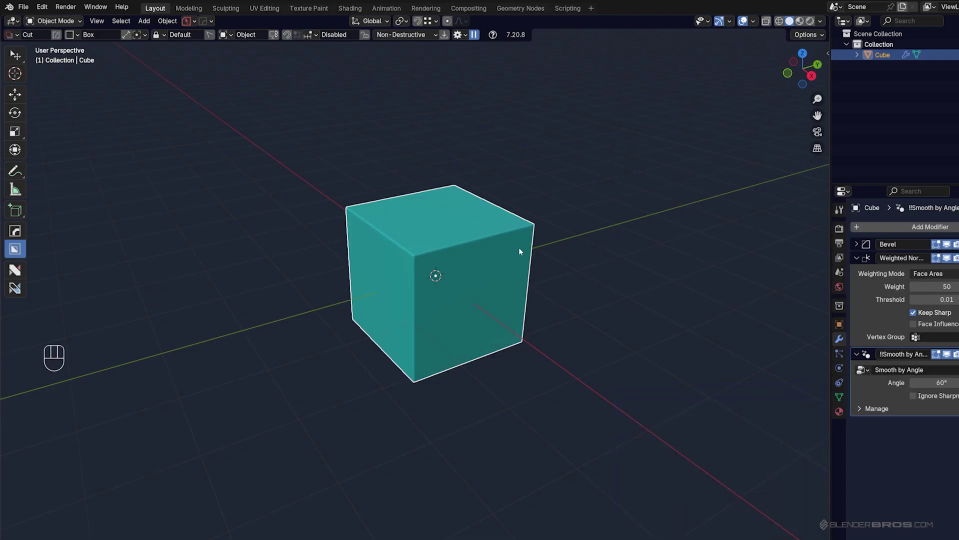
{"action": "middle_click_drag", "start_coordinate": [490, 253], "coordinate": [503, 234]}
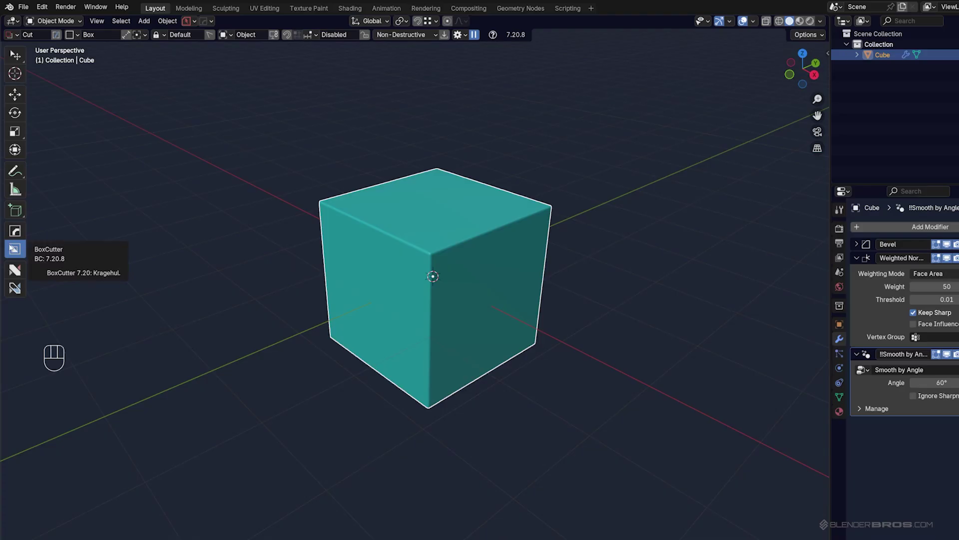
{"action": "scroll", "coordinate": [504, 264], "scroll_direction": "up", "scroll_amount": 2}
{"action": "key", "text": "d"}
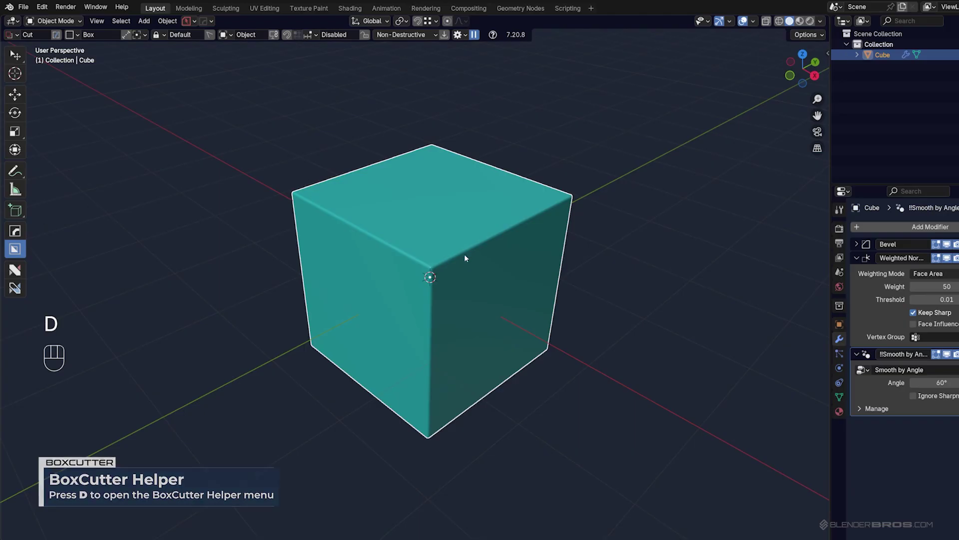
{"action": "key", "text": "q"}
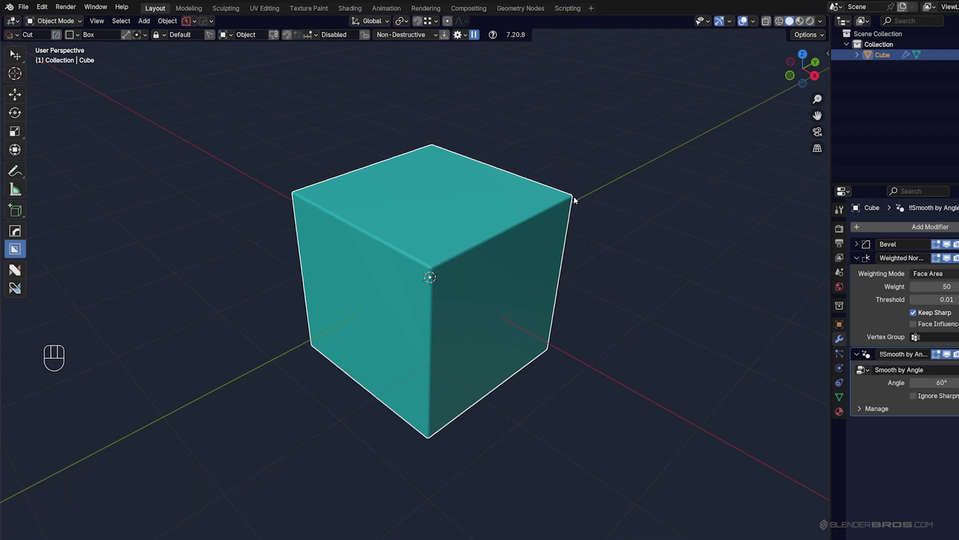
- Switch the active tool to HardOps and change the cube's bevel width through its bevel dot
{"action": "key", "text": "alt+w"}
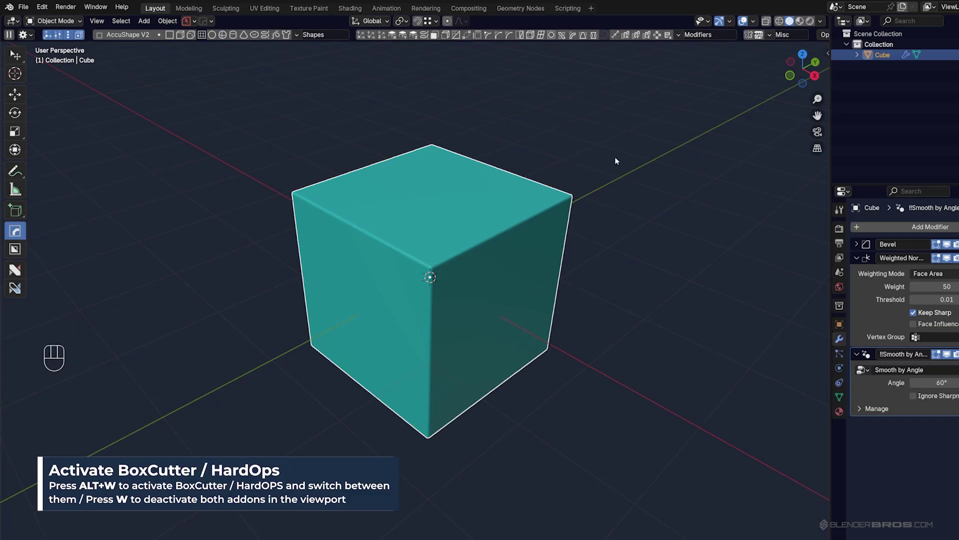
{"action": "middle_click_drag", "start_coordinate": [492, 242], "coordinate": [507, 289], "text": "shift"}
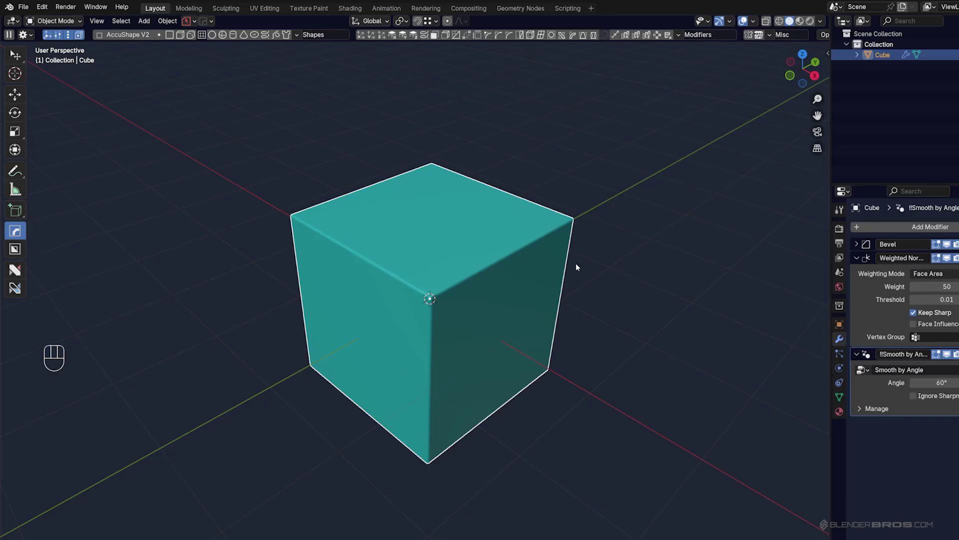
{"action": "middle_click_drag", "start_coordinate": [517, 248], "coordinate": [531, 256], "text": "shift"}
{"action": "key", "text": "ctrl"}
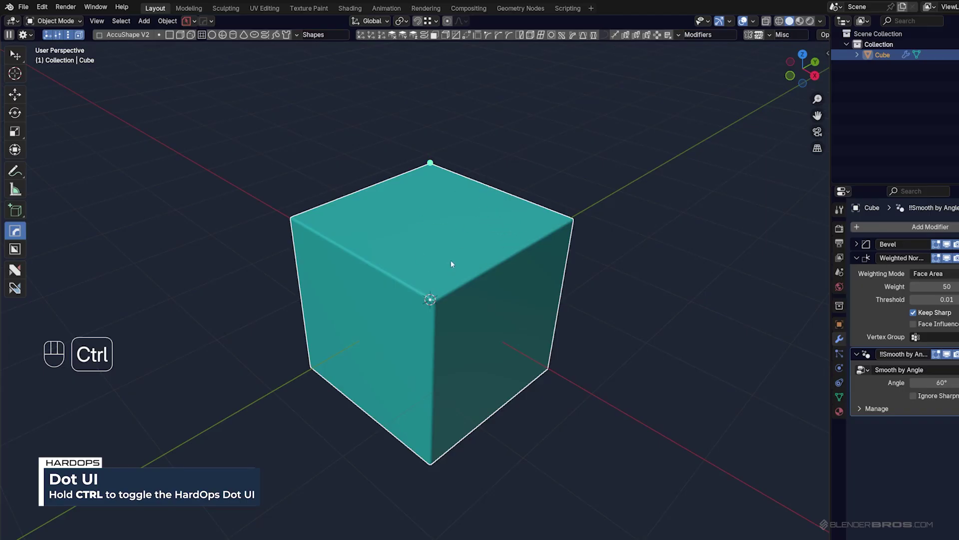
{"action": "left_click", "coordinate": [432, 165]}
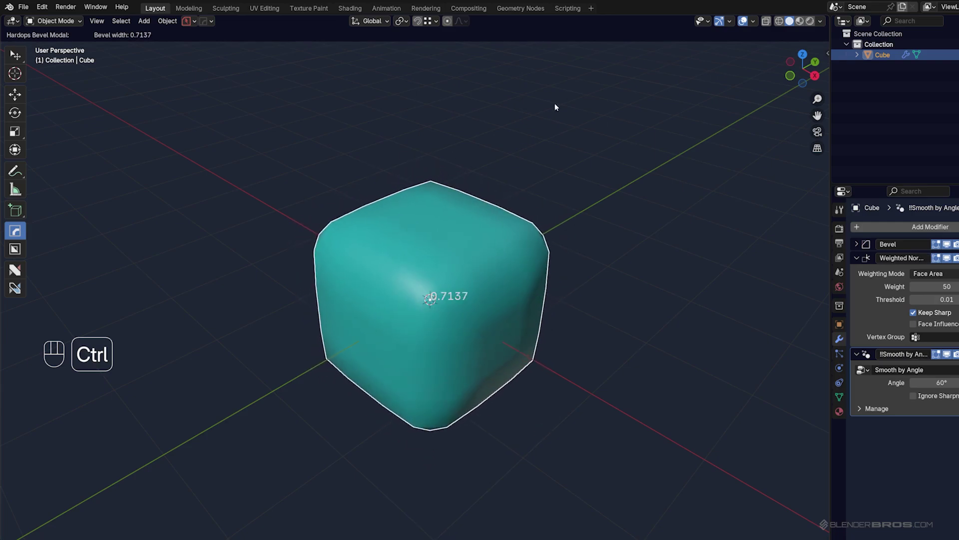
{"action": "left_click", "coordinate": [412, 158]}
- Readjust the cube's bevel width to about 0.06 with the HardOps Bevel operation
{"action": "key", "text": "q"}
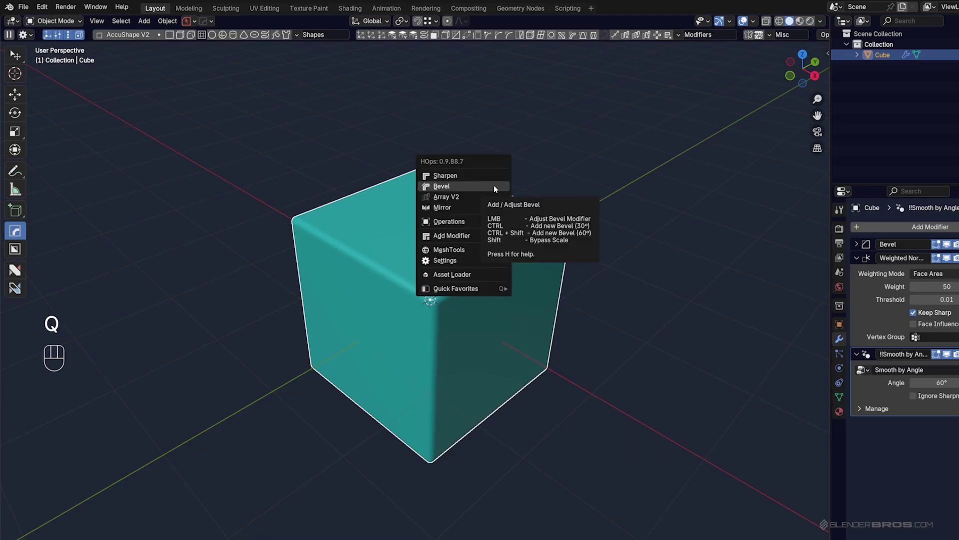
{"action": "left_click", "coordinate": [494, 186]}
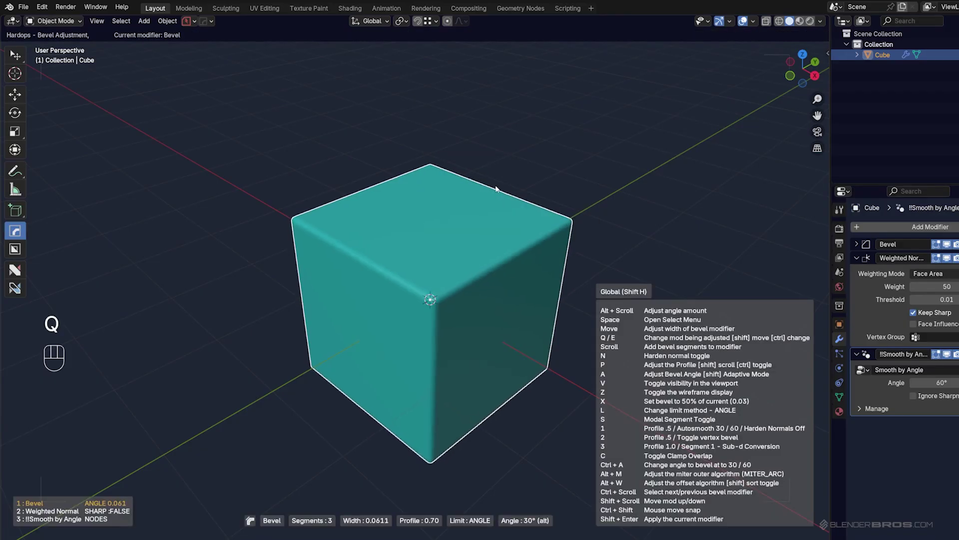
{"action": "left_click", "coordinate": [502, 190]}
- Try a bevel adjustment with 2 segments, toggling the contextual helper and the wireframe display, and cancel it
{"action": "key", "text": "q"}
{"action": "left_click", "coordinate": [542, 203]}
{"action": "key", "text": "h"}
{"action": "key", "text": "h"}
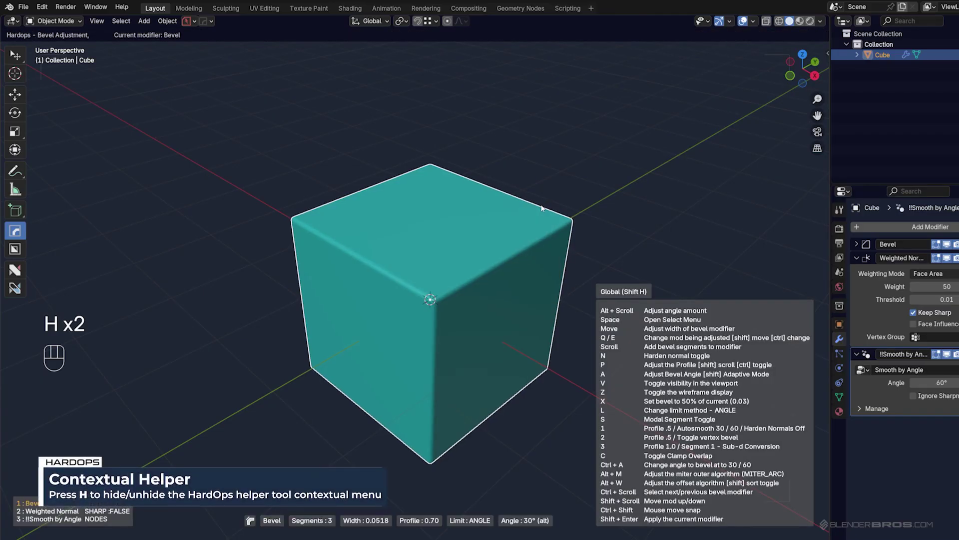
{"action": "key", "text": "z"}
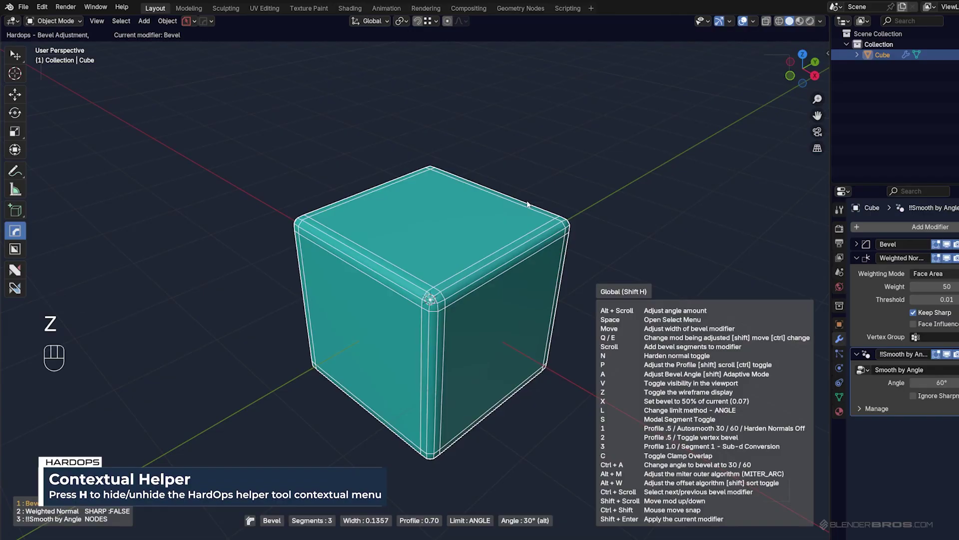
{"action": "scroll", "coordinate": [529, 205], "scroll_direction": "down", "scroll_amount": 1}
{"action": "key", "text": "z"}
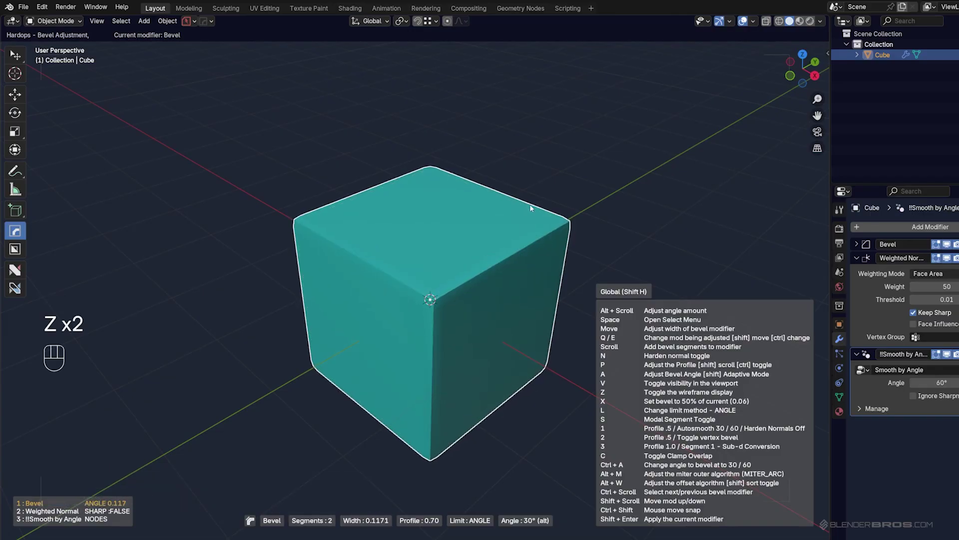
{"action": "right_click", "coordinate": [520, 206]}
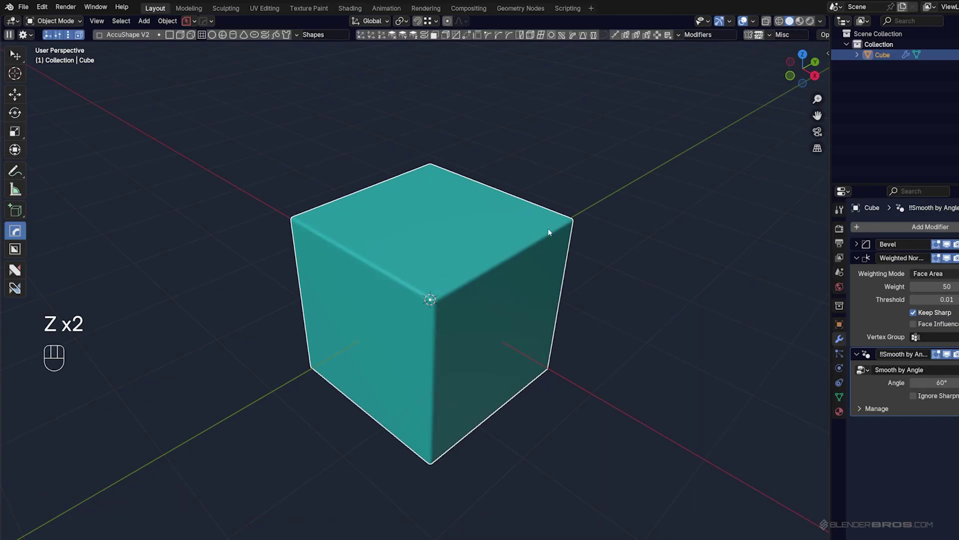
- Fine-tune the cube's bevel width through the HardOps bevel dot
{"action": "middle_click_drag", "start_coordinate": [538, 228], "coordinate": [484, 235], "text": "shift"}
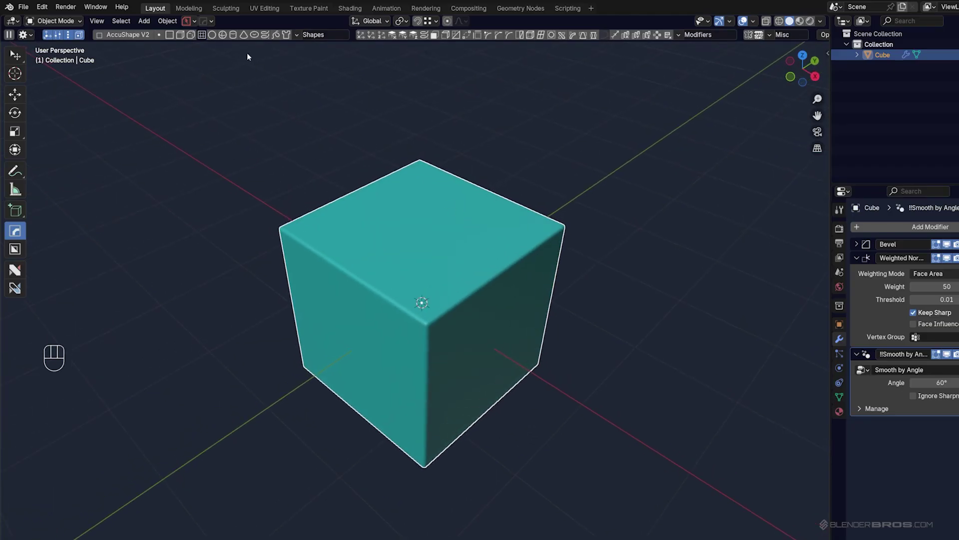
{"action": "key", "text": "ctrl"}
{"action": "left_click_drag", "start_coordinate": [419, 157], "coordinate": [429, 158], "text": "ctrl"}
{"action": "scroll", "coordinate": [539, 229], "scroll_direction": "down", "scroll_amount": 2}
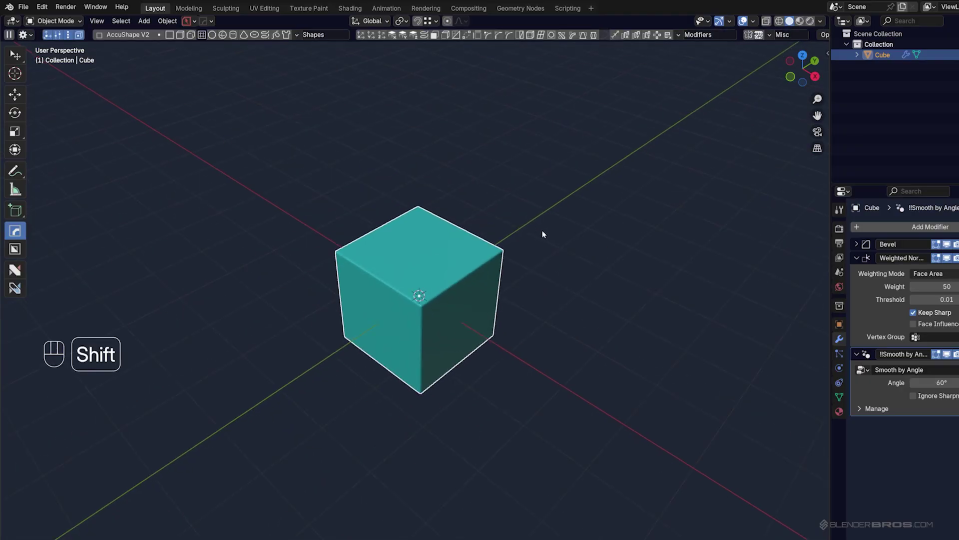
- Add a mesh plane and move it about 2.8 m along Y, clear of the cube
{"action": "middle_click_drag", "start_coordinate": [538, 229], "coordinate": [499, 232]}
{"action": "key", "text": "shift+a"}
{"action": "mouse_move", "coordinate": [523, 232]}
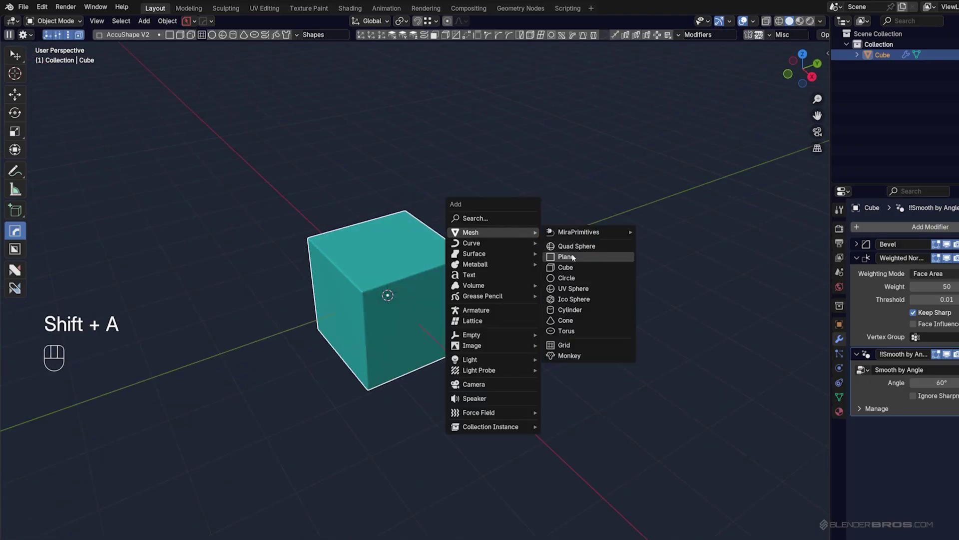
{"action": "left_click", "coordinate": [582, 264]}
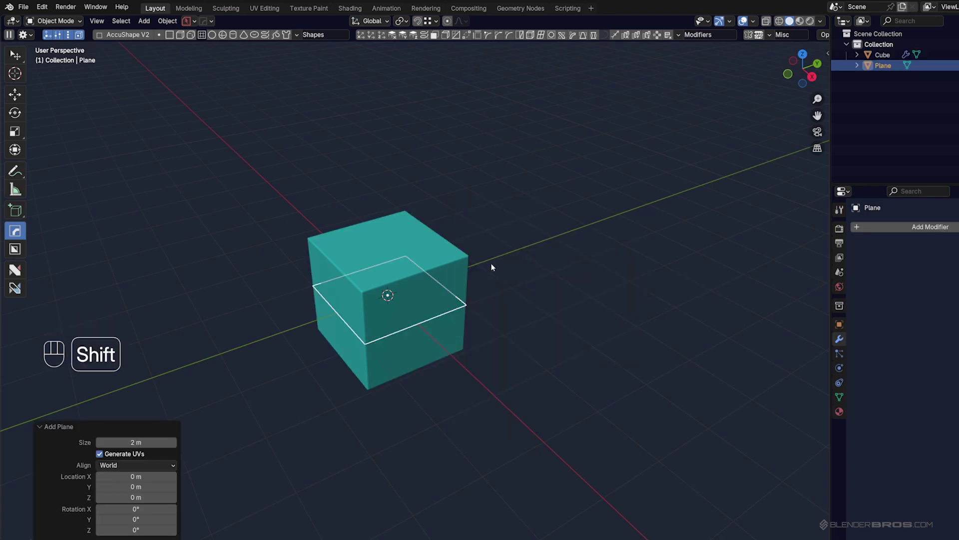
{"action": "middle_click_drag", "start_coordinate": [475, 266], "coordinate": [442, 272], "text": "shift"}
{"action": "key", "text": "g"}
{"action": "key", "text": "y"}
{"action": "left_click", "coordinate": [585, 282]}
{"action": "scroll", "coordinate": [585, 282], "scroll_direction": "up", "scroll_amount": 1}
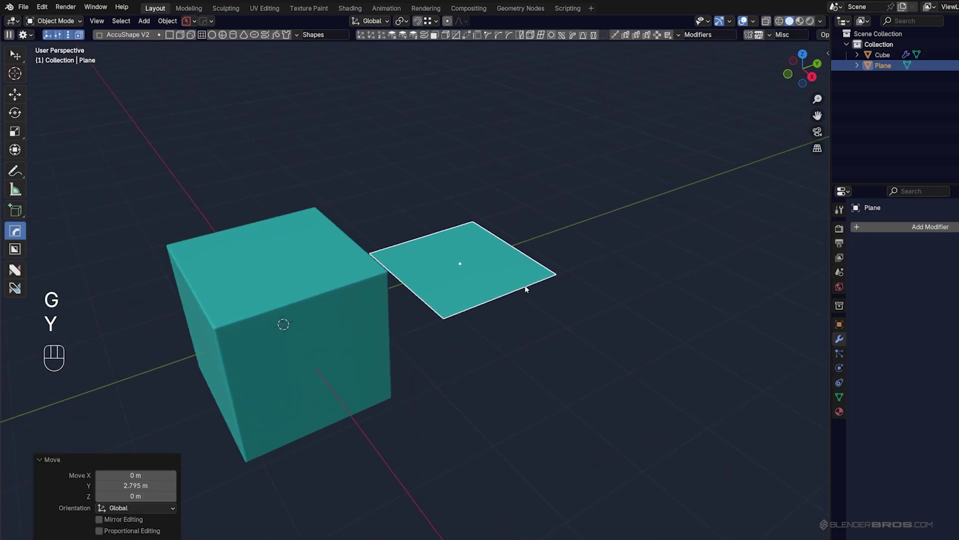
- Add a Solidify modifier to the plane and adjust its thickness to about -0.39 through its HardOps dot
{"action": "key", "text": "q"}
{"action": "left_click", "coordinate": [520, 295]}
{"action": "left_click", "coordinate": [506, 279]}
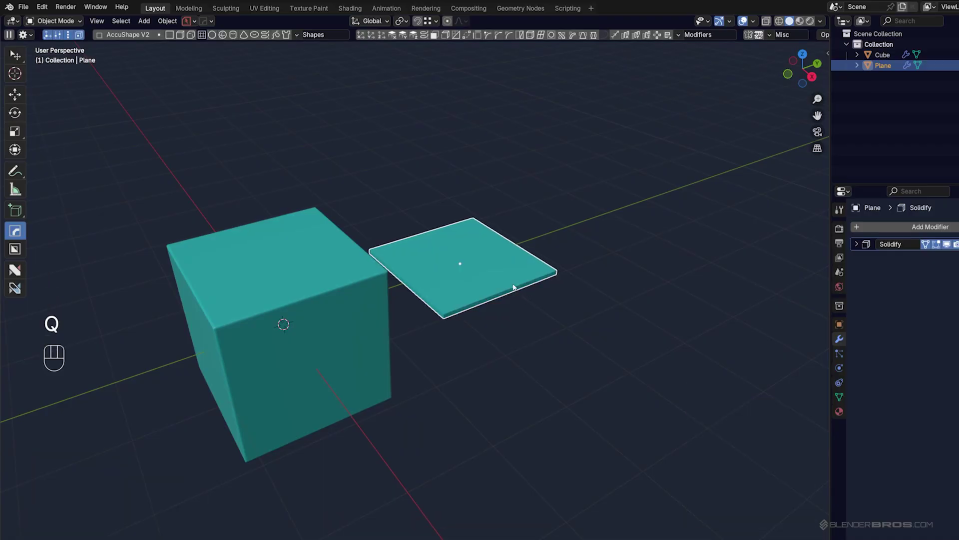
{"action": "left_click_drag", "start_coordinate": [463, 261], "coordinate": [462, 243], "text": "ctrl"}
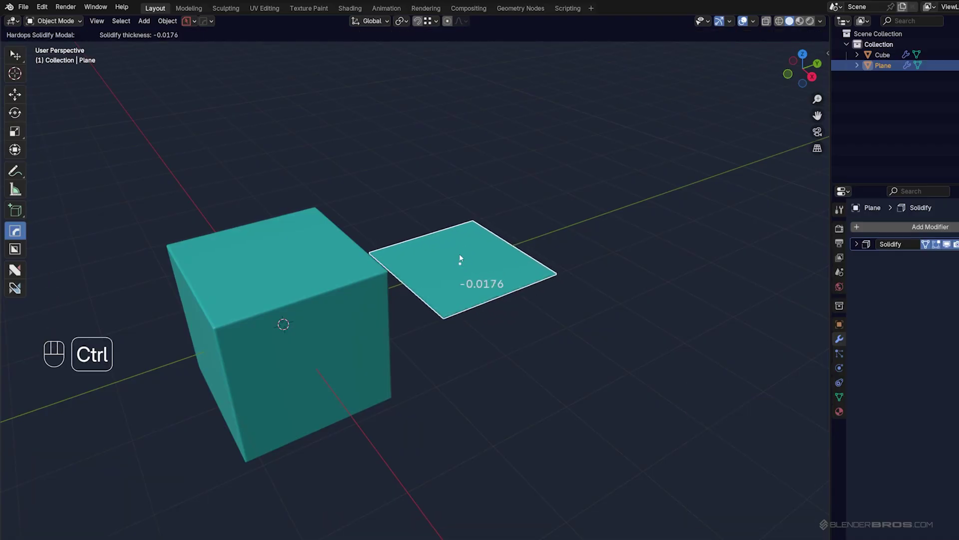
{"action": "left_click", "coordinate": [326, 296]}
- Add a 30° HardOps bevel to the solidified plane, adjust its width and display the modifier dots
{"action": "scroll", "coordinate": [543, 268], "scroll_direction": "up", "scroll_amount": 2}
{"action": "key", "text": "q"}
{"action": "left_click", "coordinate": [562, 276]}
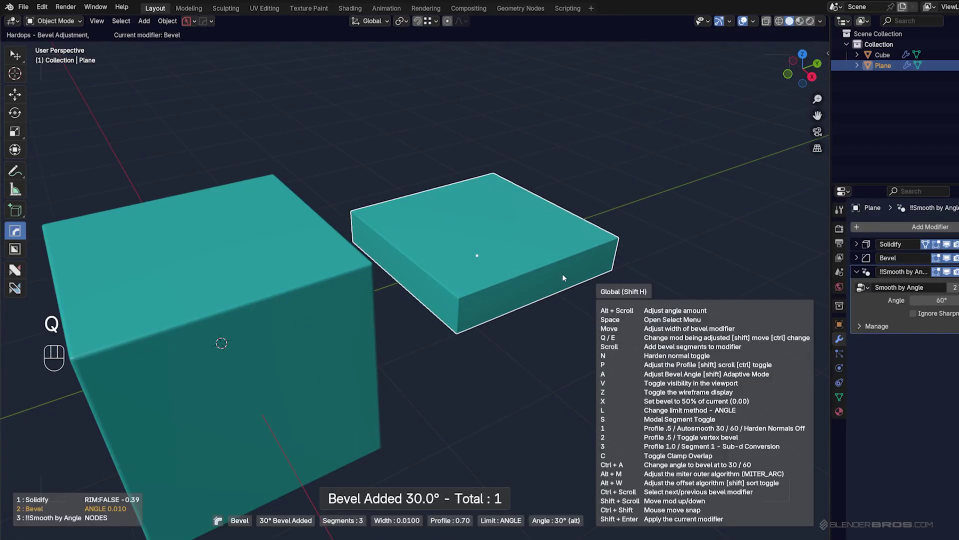
{"action": "left_click", "coordinate": [559, 271]}
{"action": "key", "text": "ctrl"}
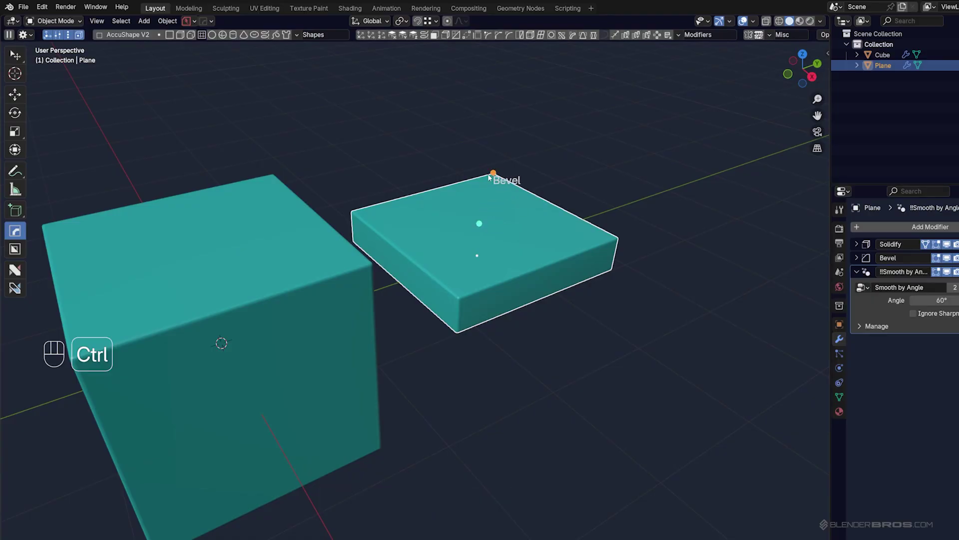
- Delete the cube and the plane to empty the scene
{"action": "key", "text": "x"}
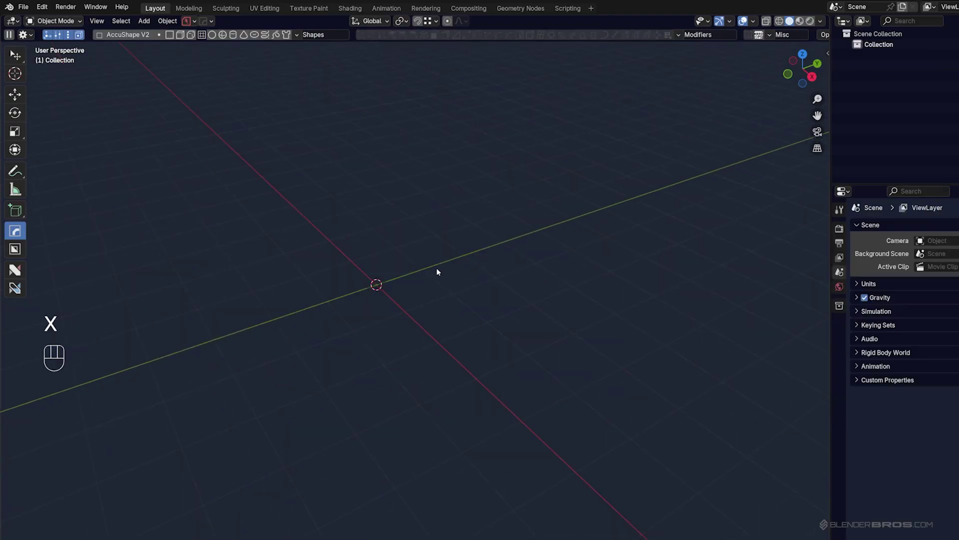
{"action": "middle_click_drag", "start_coordinate": [419, 240], "coordinate": [443, 221], "text": "shift"}
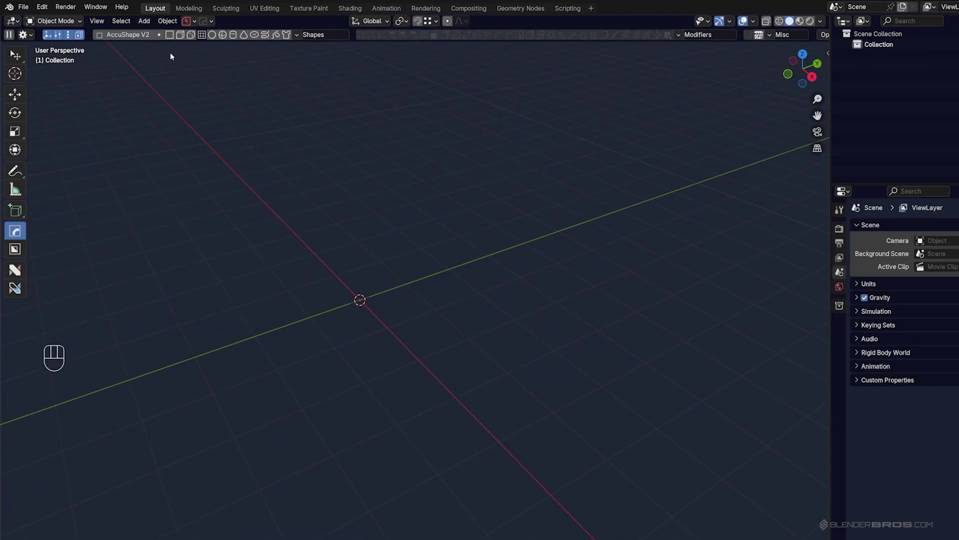
{"action": "middle_click_drag", "start_coordinate": [325, 118], "coordinate": [381, 232], "text": "shift"}
- Add a HardOps smart plane and use its modifier dots to stretch it to about 4.4 m along Y and further along X
{"action": "left_click", "coordinate": [169, 35]}
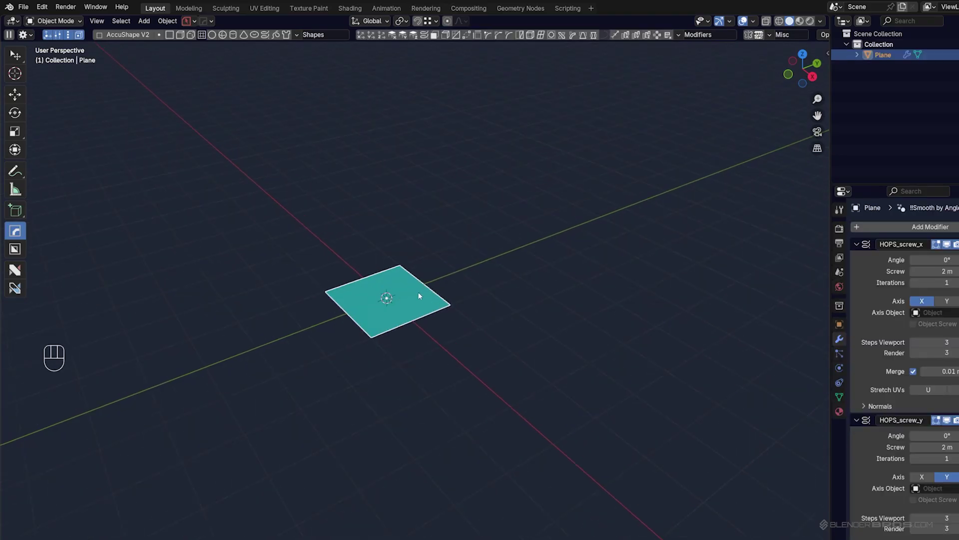
{"action": "key", "text": "ctrl"}
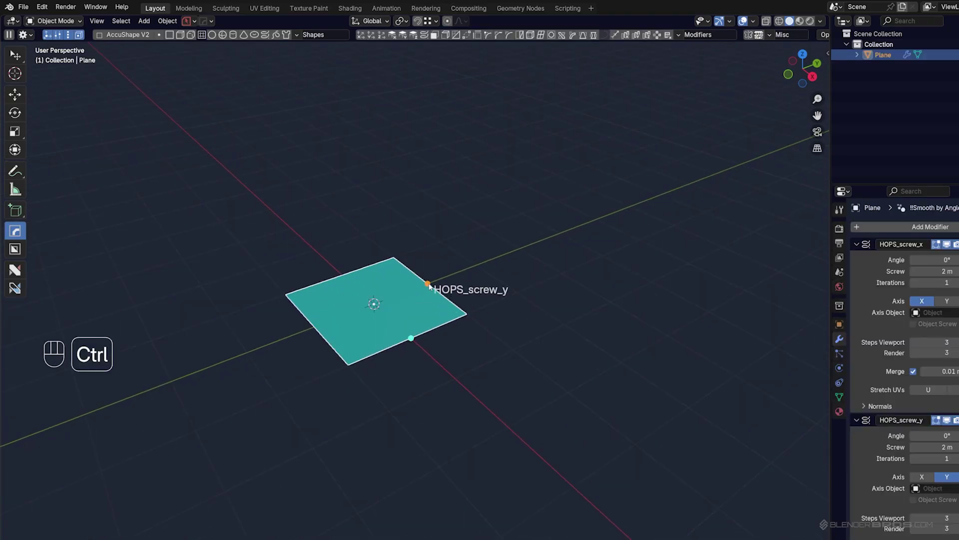
{"action": "left_click_drag", "start_coordinate": [429, 286], "coordinate": [536, 240], "text": "ctrl"}
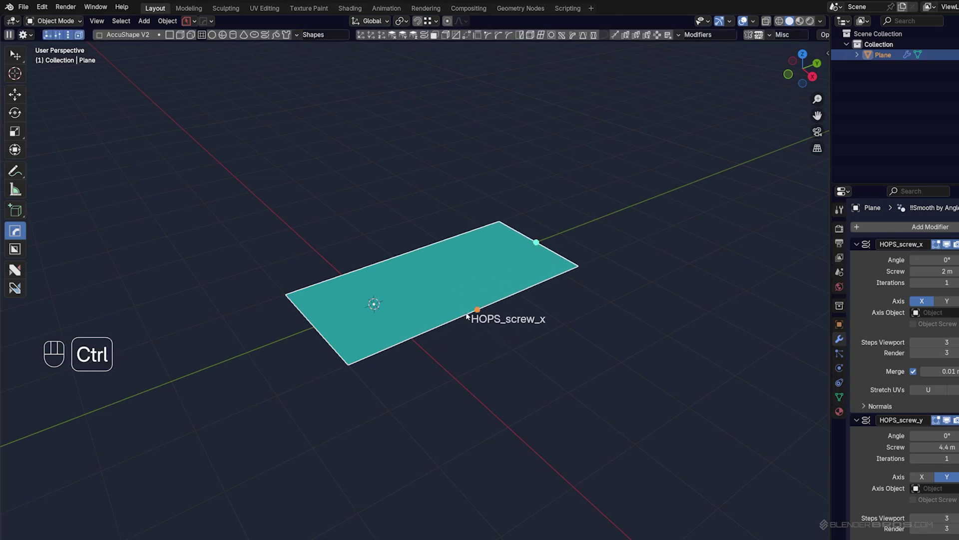
{"action": "left_click_drag", "start_coordinate": [475, 312], "coordinate": [572, 400], "text": "ctrl"}
- Replace the plane with a HardOps smart cube and raise its height to about 2.9 m through the solidify dot
{"action": "key", "text": "x"}
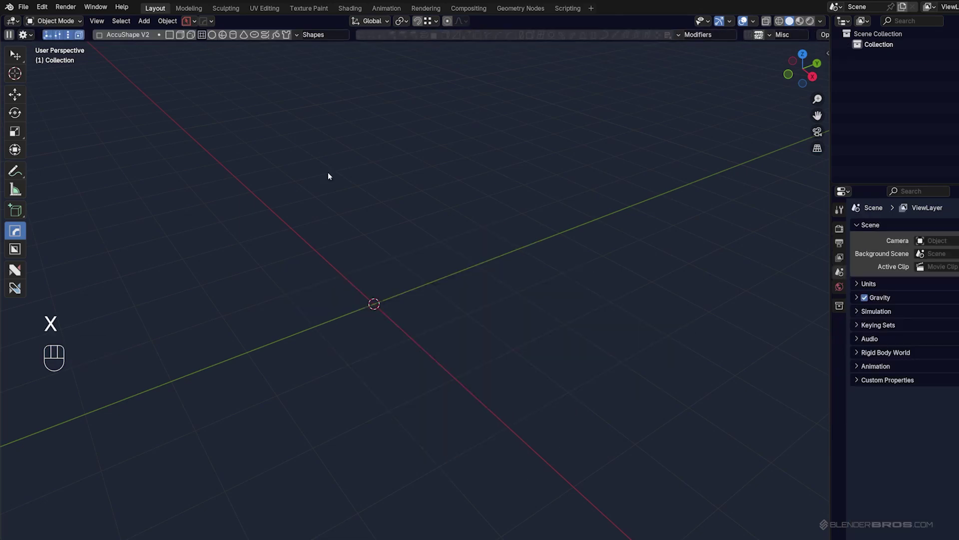
{"action": "left_click", "coordinate": [179, 34]}
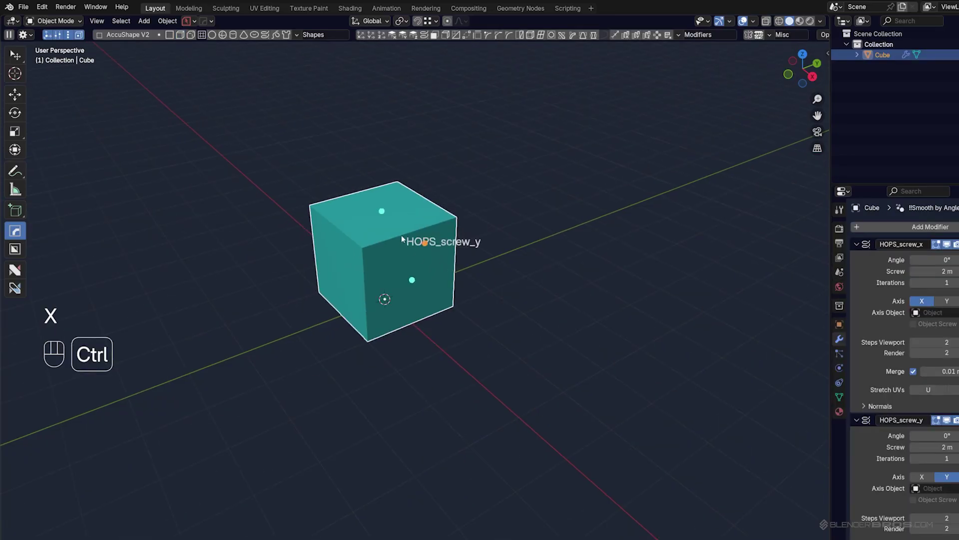
{"action": "left_click_drag", "start_coordinate": [383, 211], "coordinate": [392, 162], "text": "ctrl"}
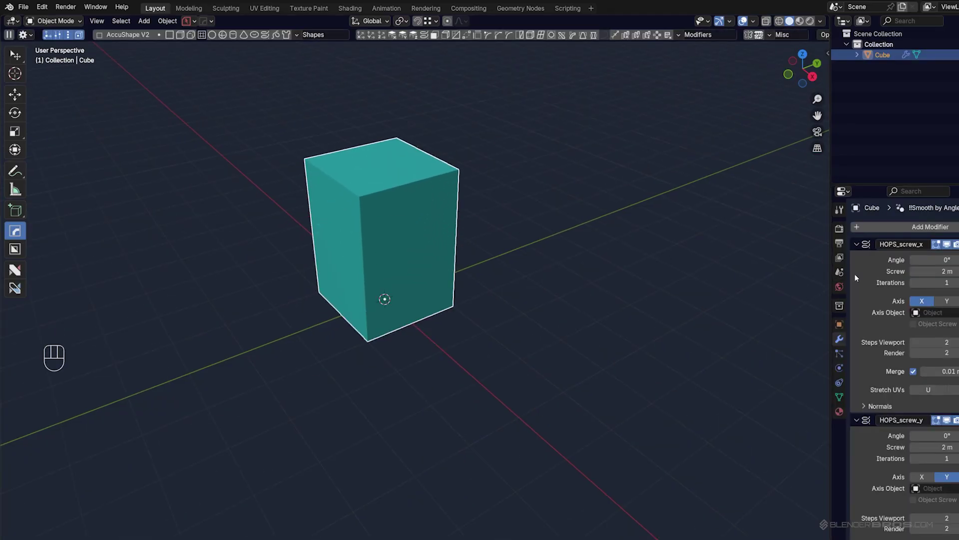
{"action": "scroll", "coordinate": [915, 308], "scroll_direction": "down", "scroll_amount": 8}
{"action": "scroll", "coordinate": [915, 310], "scroll_direction": "down", "scroll_amount": 5}
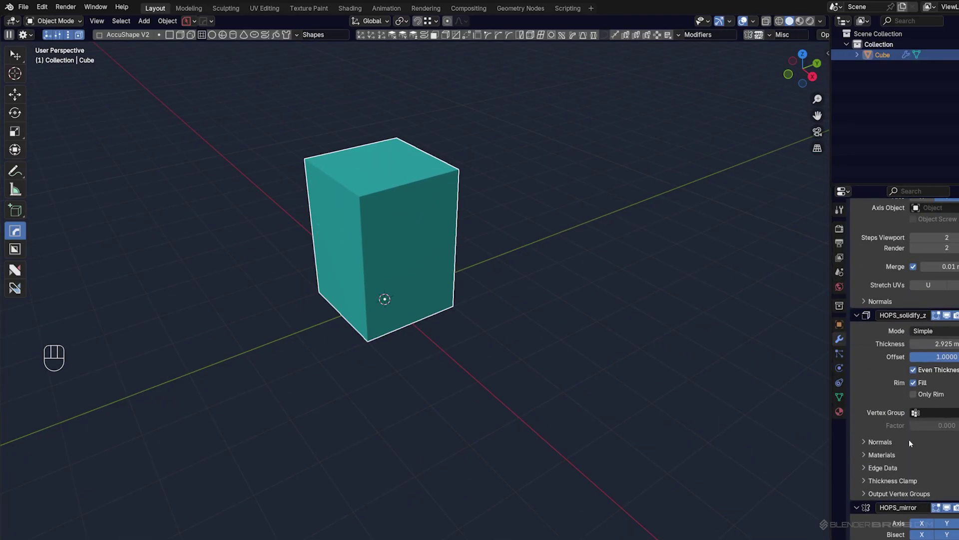
{"action": "scroll", "coordinate": [499, 225], "scroll_direction": "up", "scroll_amount": 3}
{"action": "scroll", "coordinate": [415, 216], "scroll_direction": "down", "scroll_amount": 3}
{"action": "middle_click_drag", "start_coordinate": [416, 222], "coordinate": [440, 237], "text": "shift"}
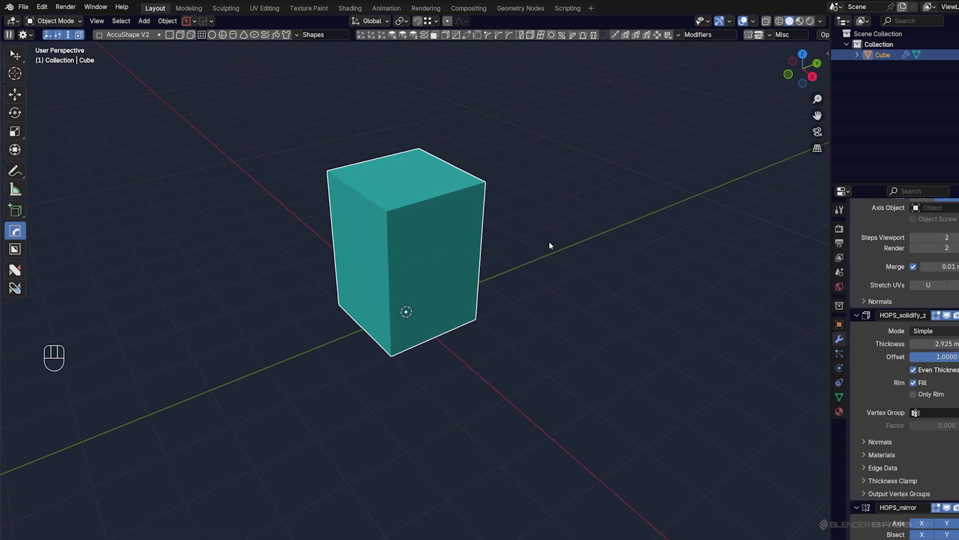
- Replace the cube with the rounded-edge HardOps smart cube and collapse its two screw modifiers in the stack
{"action": "key", "text": "x"}
{"action": "left_click", "coordinate": [425, 231]}
{"action": "left_click", "coordinate": [193, 37]}
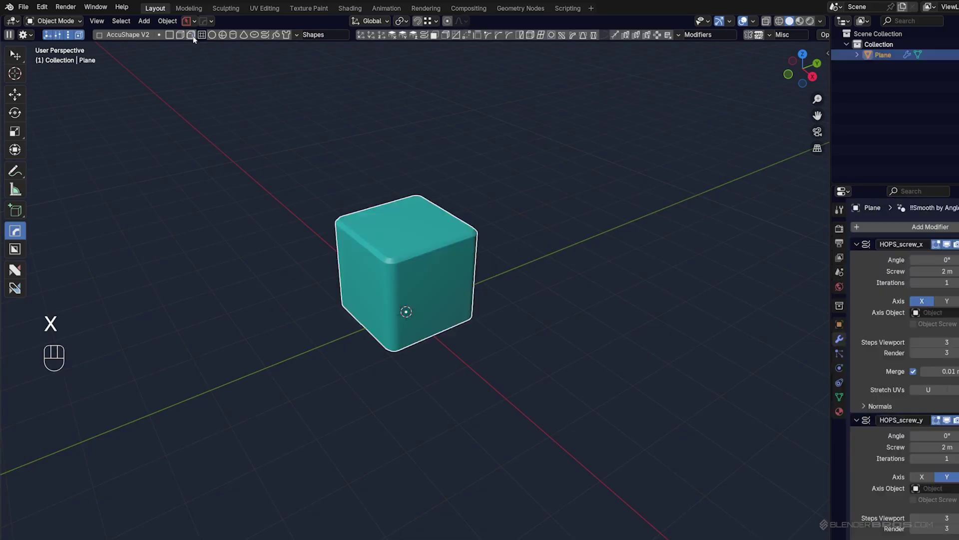
{"action": "scroll", "coordinate": [496, 314], "scroll_direction": "up", "scroll_amount": 3}
{"action": "middle_click_drag", "start_coordinate": [445, 223], "coordinate": [457, 235], "text": "shift"}
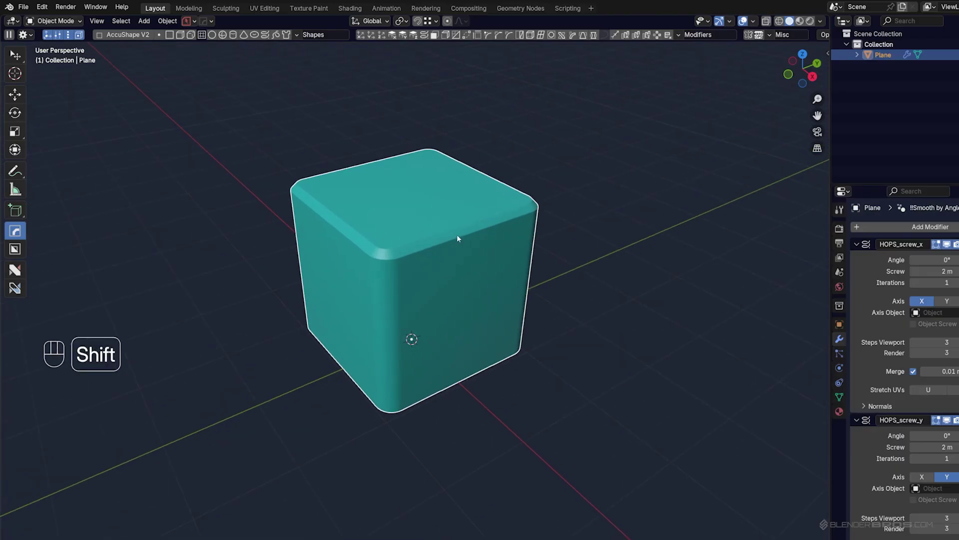
{"action": "left_click", "coordinate": [856, 245]}
{"action": "left_click", "coordinate": [855, 257]}
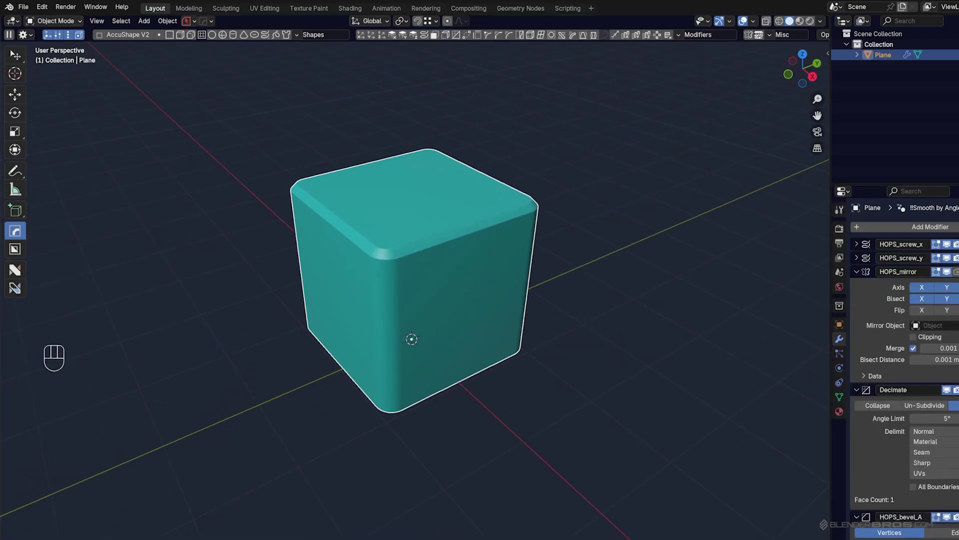
- Find the Modifier Tools extension in Blender's preferences and install it
{"action": "left_click", "coordinate": [42, 7]}
{"action": "left_click", "coordinate": [106, 146]}
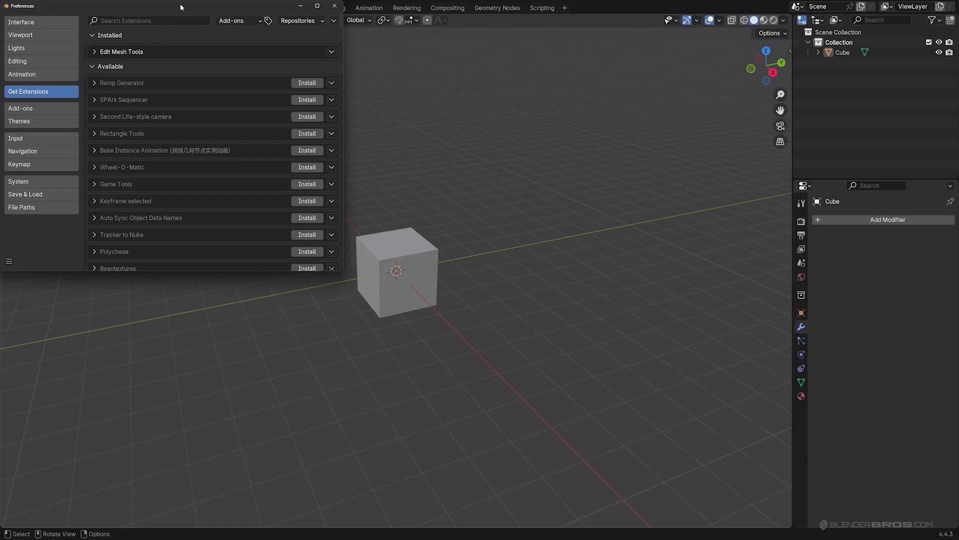
{"action": "left_click_drag", "start_coordinate": [181, 5], "coordinate": [400, 107]}
{"action": "left_click", "coordinate": [390, 122]}
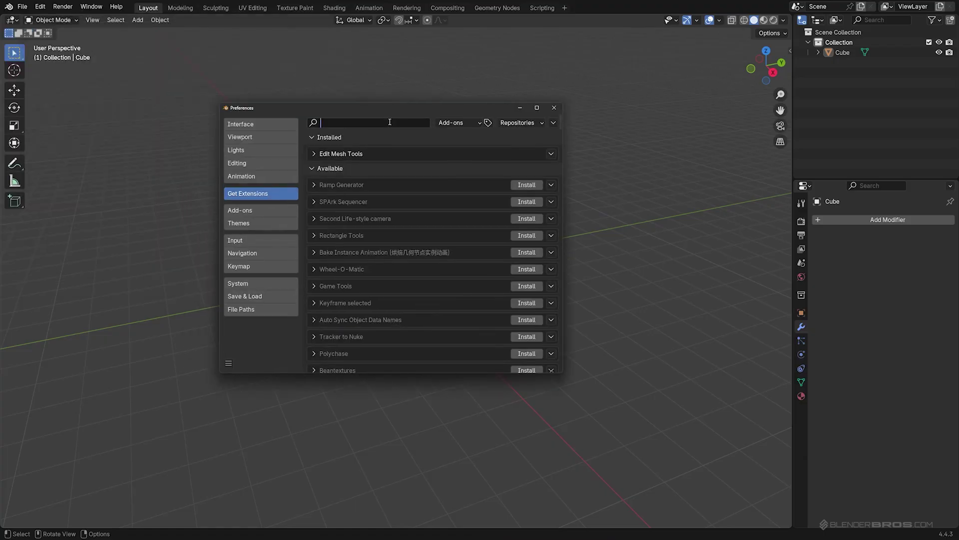
{"action": "type", "text": "modifier tools"}
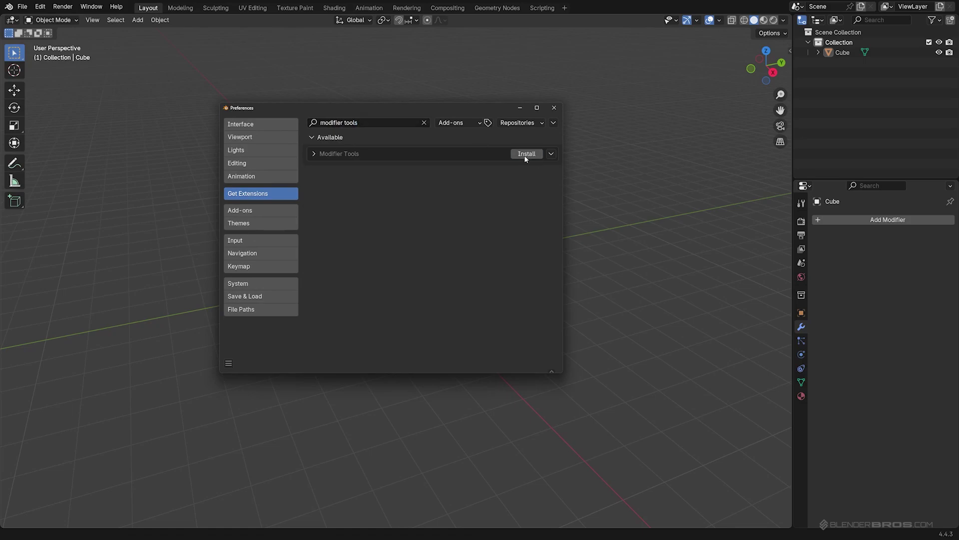
{"action": "left_click", "coordinate": [526, 154]}
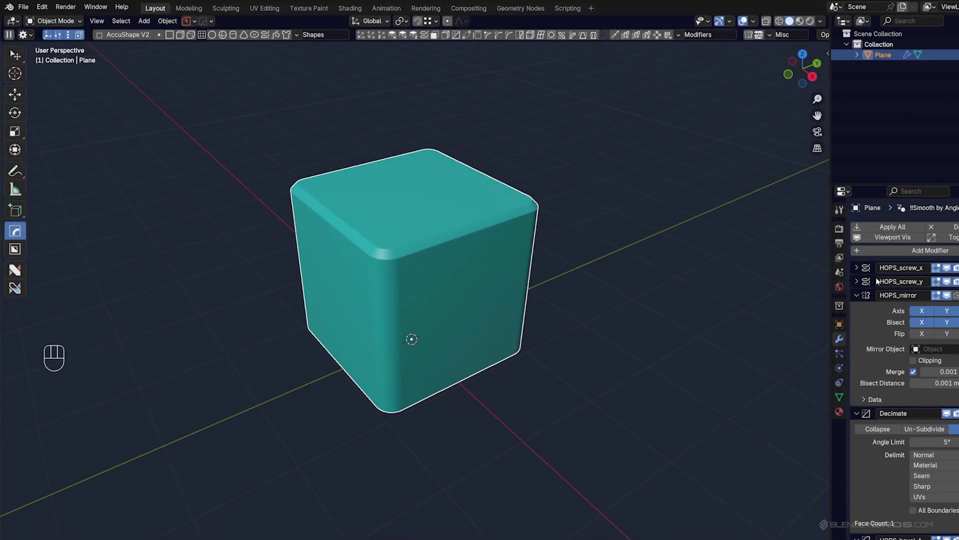
- Collapse the rounded cube's whole modifier stack and adjust its height through the HOPS_solidify_z dot
{"action": "left_click", "coordinate": [945, 237]}
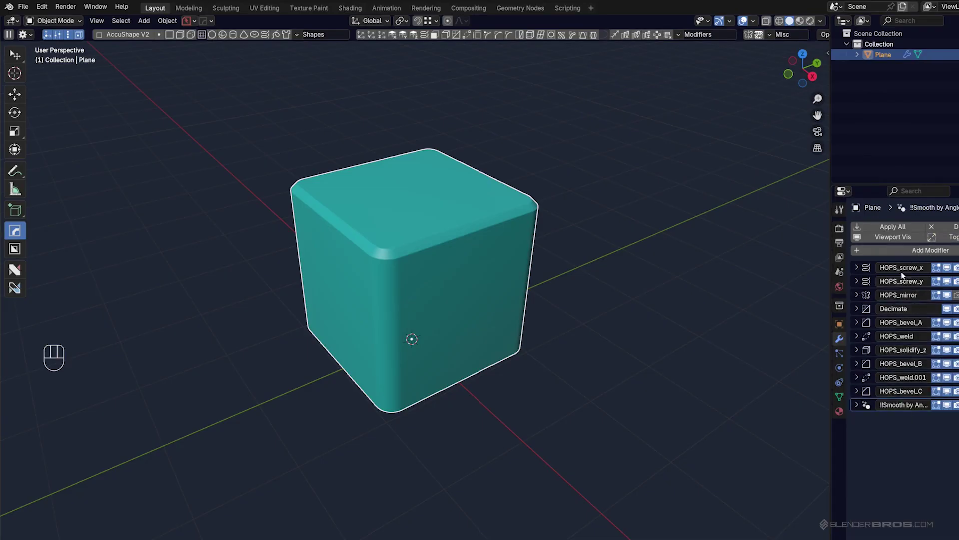
{"action": "scroll", "coordinate": [424, 287], "scroll_direction": "down", "scroll_amount": 2}
{"action": "middle_click_drag", "start_coordinate": [460, 304], "coordinate": [447, 288], "text": "shift"}
{"action": "scroll", "coordinate": [458, 298], "scroll_direction": "up", "scroll_amount": 1}
{"action": "key", "text": "ctrl"}
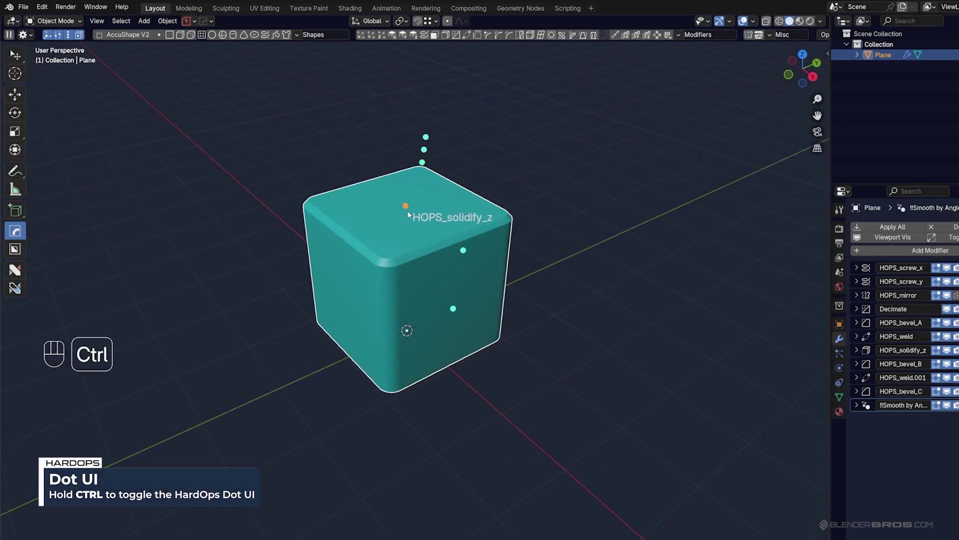
{"action": "left_click", "coordinate": [406, 208]}
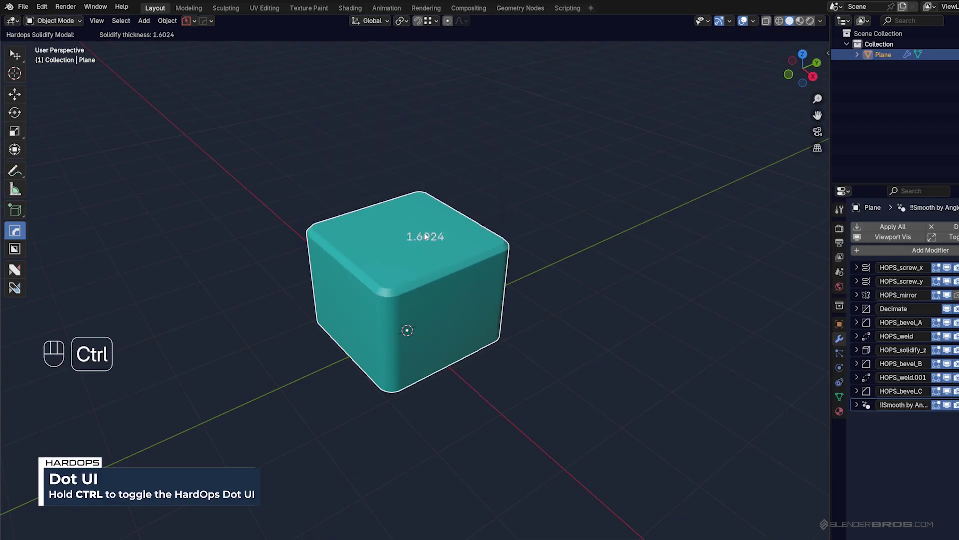
{"action": "left_click", "coordinate": [427, 190]}
- Widen the rounded block to about 2.7 m along Y and further along X through its screw modifier dots
{"action": "key", "text": "ctrl"}
{"action": "left_click", "coordinate": [464, 245]}
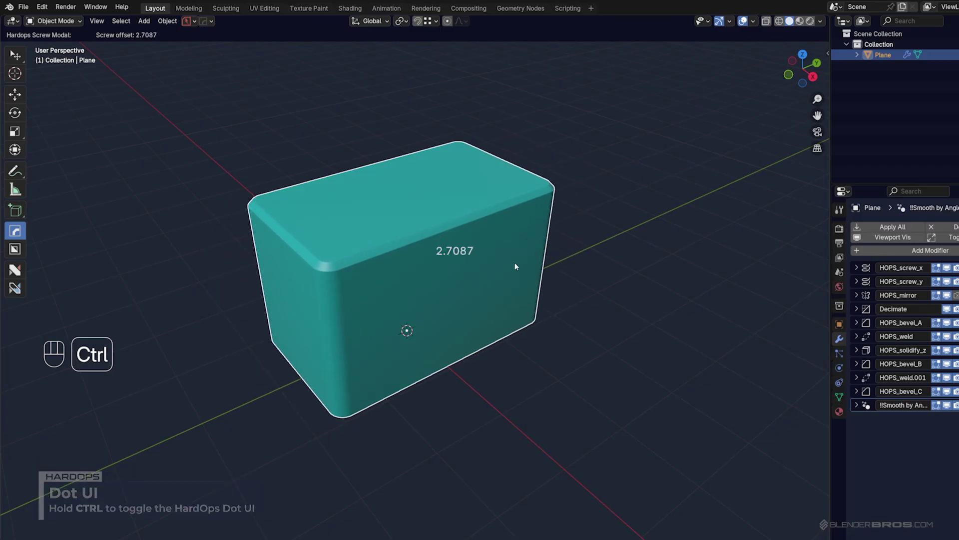
{"action": "left_click", "coordinate": [458, 309]}
{"action": "key", "text": "ctrl"}
{"action": "left_click", "coordinate": [452, 305]}
{"action": "left_click", "coordinate": [500, 342]}
- Adjust the rounded block's edge bevel to a width of about 0.03 through its HardOps modifier dot
{"action": "key", "text": "ctrl"}
{"action": "left_click", "coordinate": [442, 117]}
{"action": "left_click", "coordinate": [447, 120]}
{"action": "key", "text": "ctrl"}
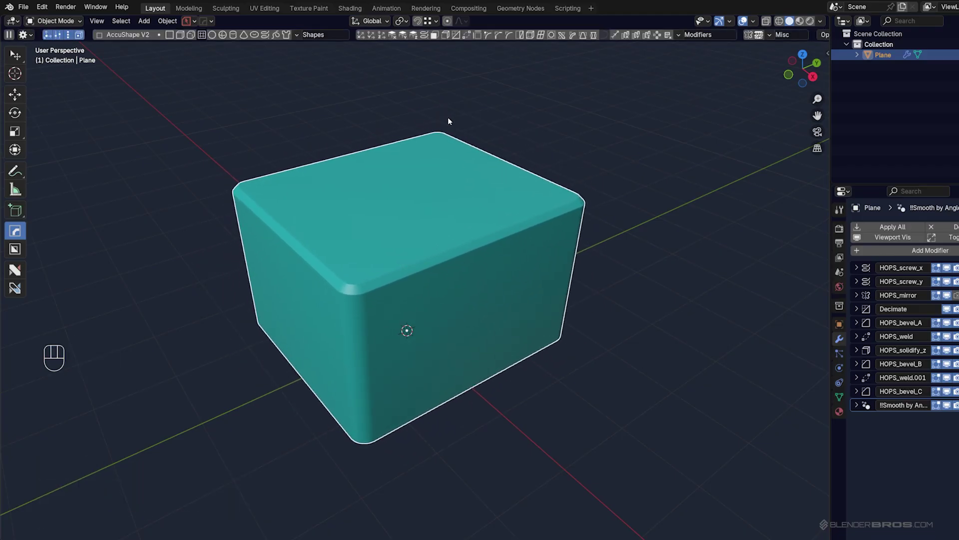
{"action": "left_click", "coordinate": [444, 106]}
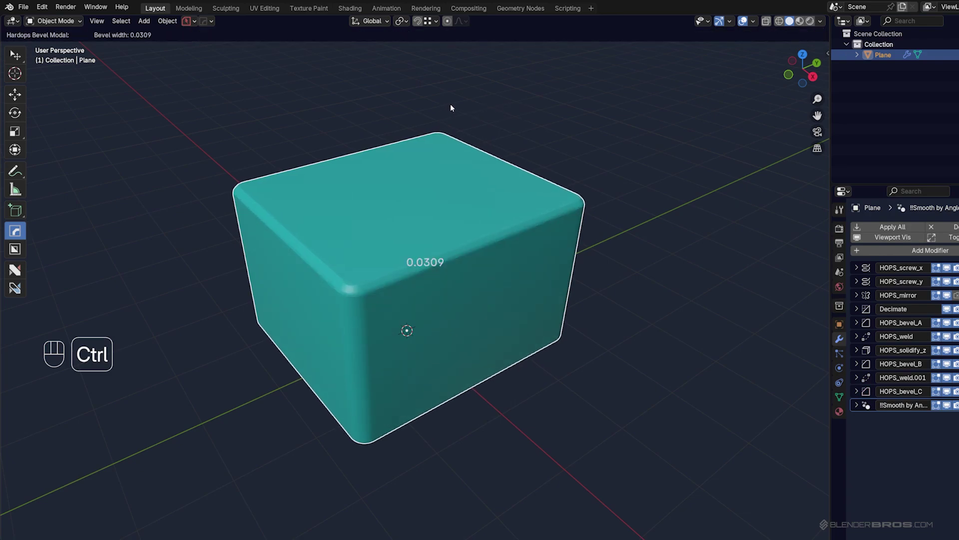
{"action": "left_click", "coordinate": [451, 103]}
- Switch from HardOps to BoxCutter and cut a non-destructive rectangular notch into the block's upper front edge
{"action": "scroll", "coordinate": [489, 234], "scroll_direction": "down", "scroll_amount": 3}
{"action": "scroll", "coordinate": [489, 234], "scroll_direction": "up", "scroll_amount": 3}
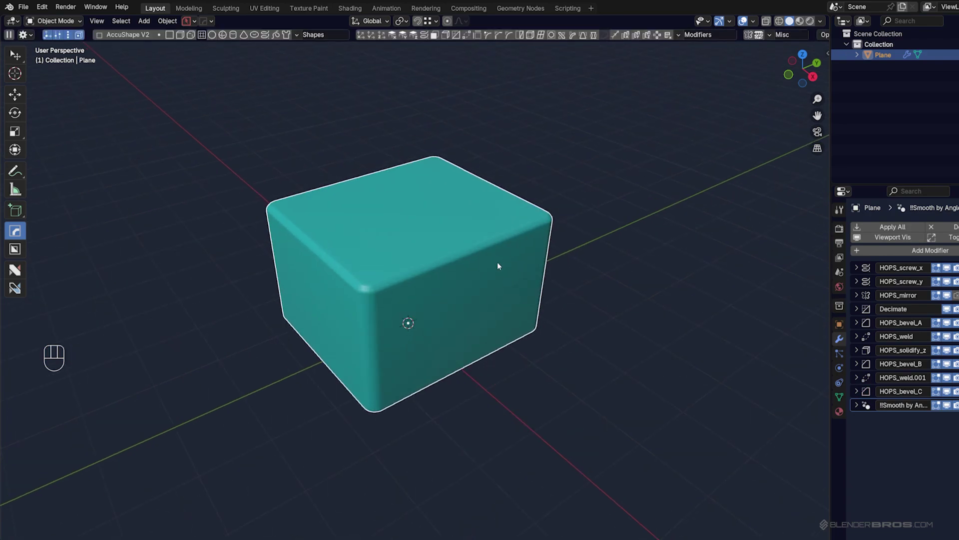
{"action": "key", "text": "d"}
{"action": "key", "text": "alt+w"}
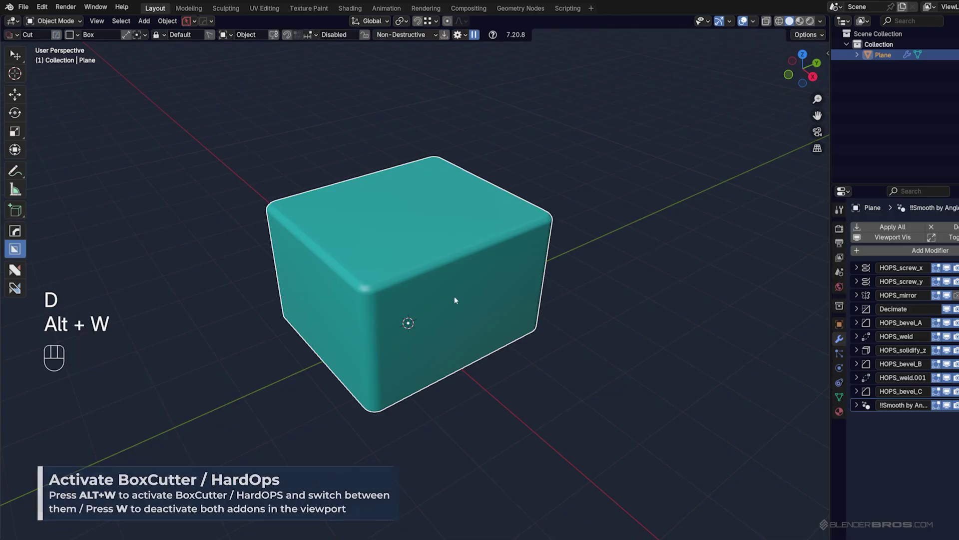
{"action": "key", "text": "d"}
{"action": "left_click_drag", "start_coordinate": [456, 223], "coordinate": [473, 367]}
{"action": "scroll", "coordinate": [520, 238], "scroll_direction": "up", "scroll_amount": 3}
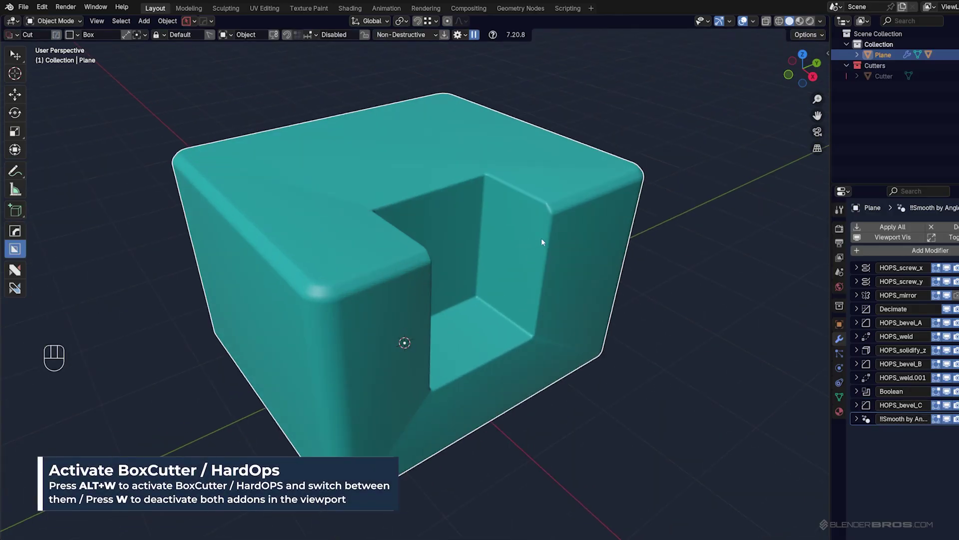
- Sharpen the notched block with HardOps Ssharp at 30° sharpness, adding a Weighted Normal modifier with Keep Sharp
{"action": "key", "text": "q"}
{"action": "left_click", "coordinate": [559, 217]}
{"action": "scroll", "coordinate": [559, 219], "scroll_direction": "down", "scroll_amount": 4}
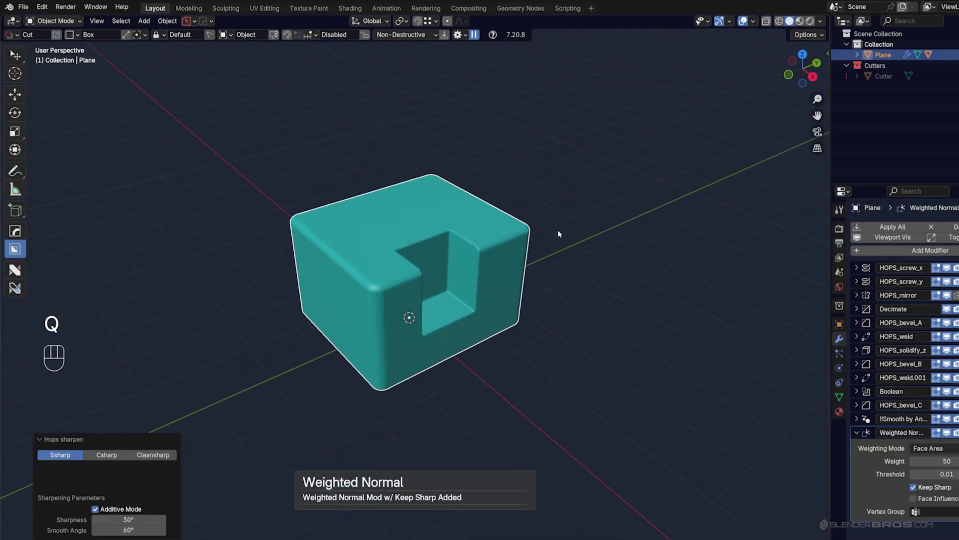
{"action": "middle_click_drag", "start_coordinate": [557, 240], "coordinate": [483, 263]}
{"action": "key", "text": "ctrl+z"}
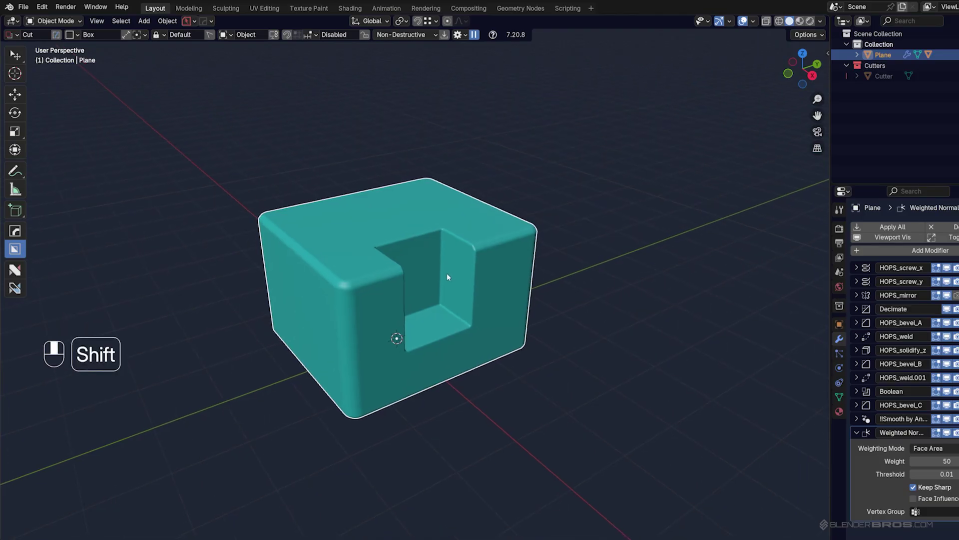
- Delete the notched block, switch back to HardOps and add the coil spring smart shape
{"action": "key", "text": "x"}
{"action": "left_click", "coordinate": [452, 263]}
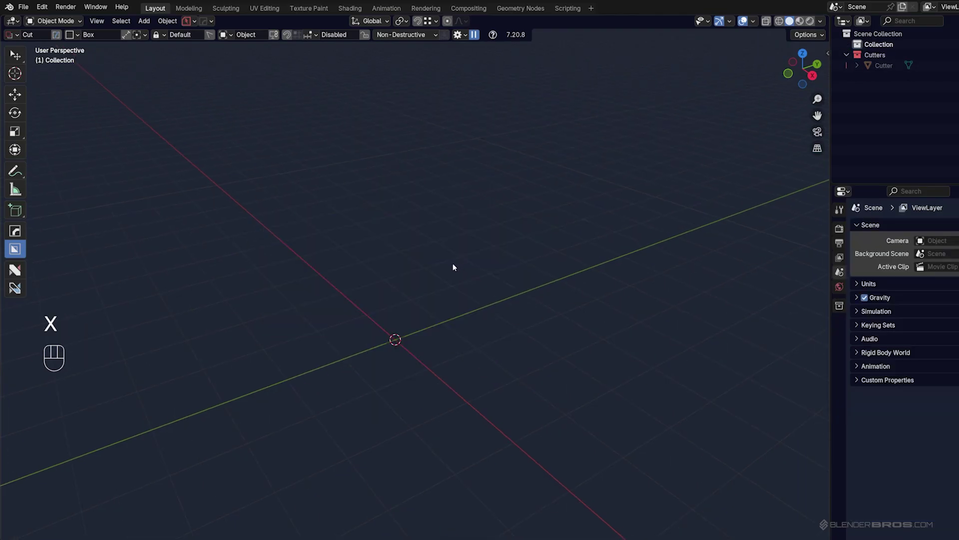
{"action": "key", "text": "shift+a"}
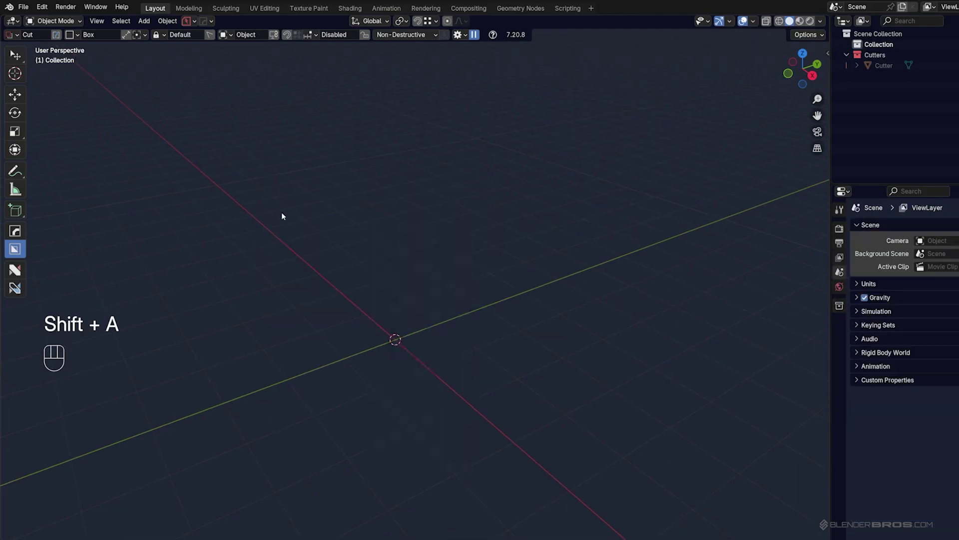
{"action": "key", "text": "alt+w"}
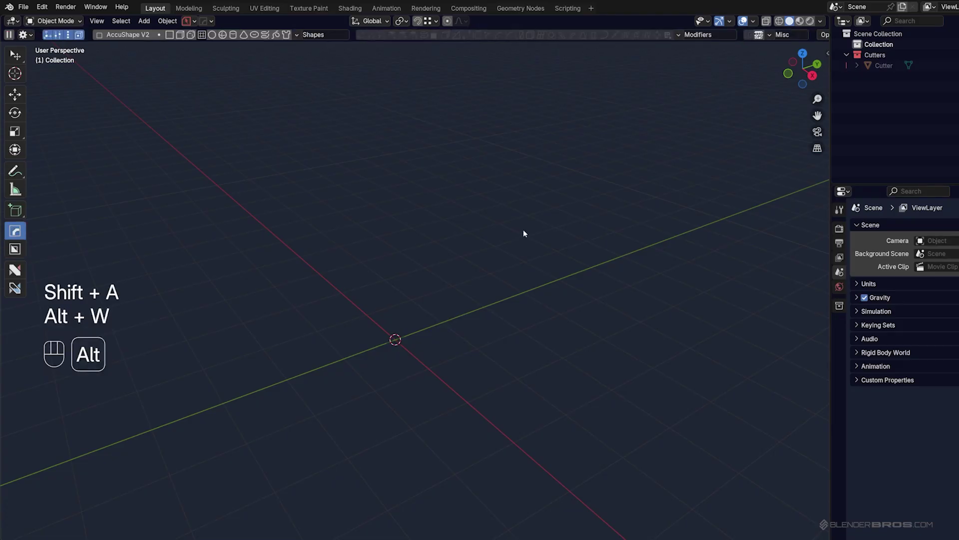
{"action": "left_click", "coordinate": [265, 35]}
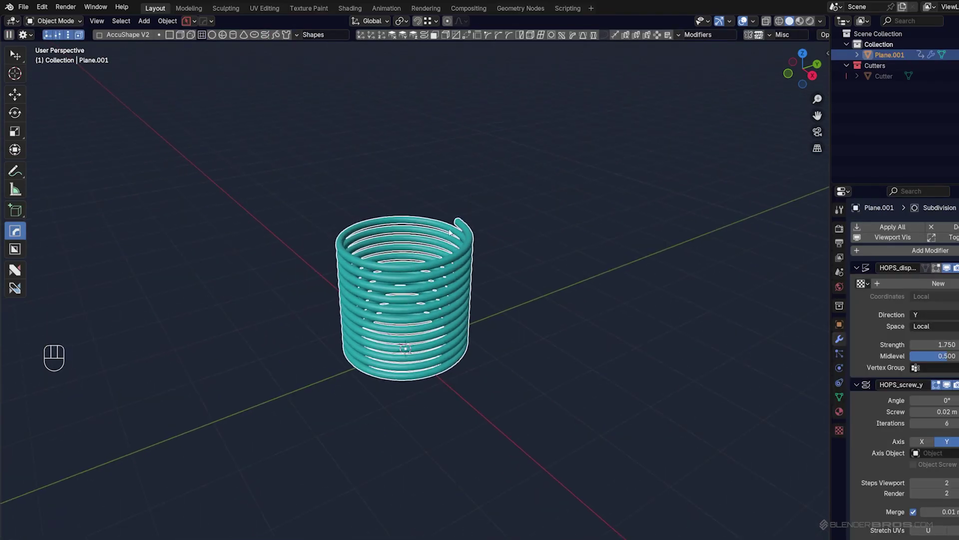
- Stretch the spring upward to a screw offset of about 0.55 through its upper modifier dot
{"action": "middle_click_drag", "start_coordinate": [449, 233], "coordinate": [433, 221]}
{"action": "left_click", "coordinate": [404, 217], "text": "ctrl"}
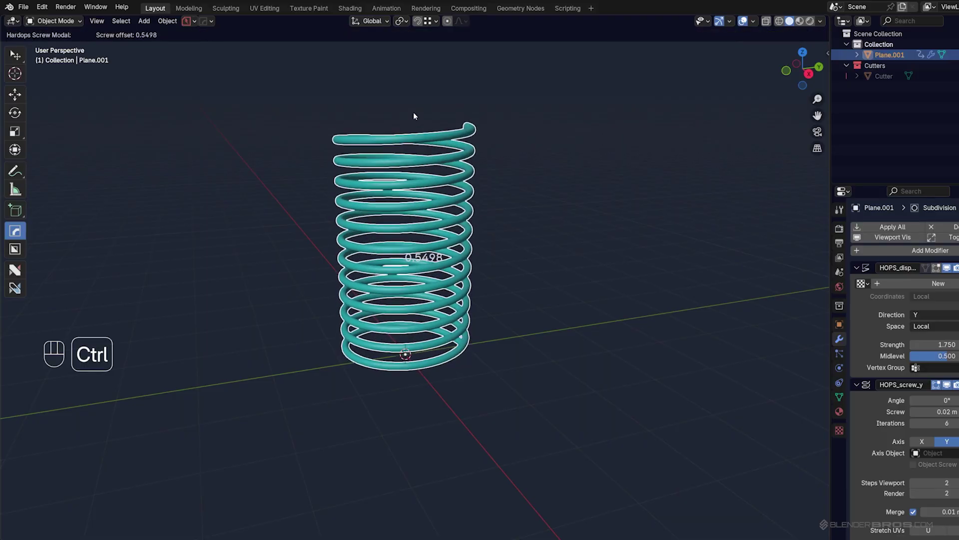
{"action": "left_click", "coordinate": [414, 116]}
- Thicken the spring's wire to a HOPS_screw_y offset of about 0.033 m and reduce its radius through the displace dot
{"action": "middle_click_drag", "start_coordinate": [413, 116], "coordinate": [485, 281]}
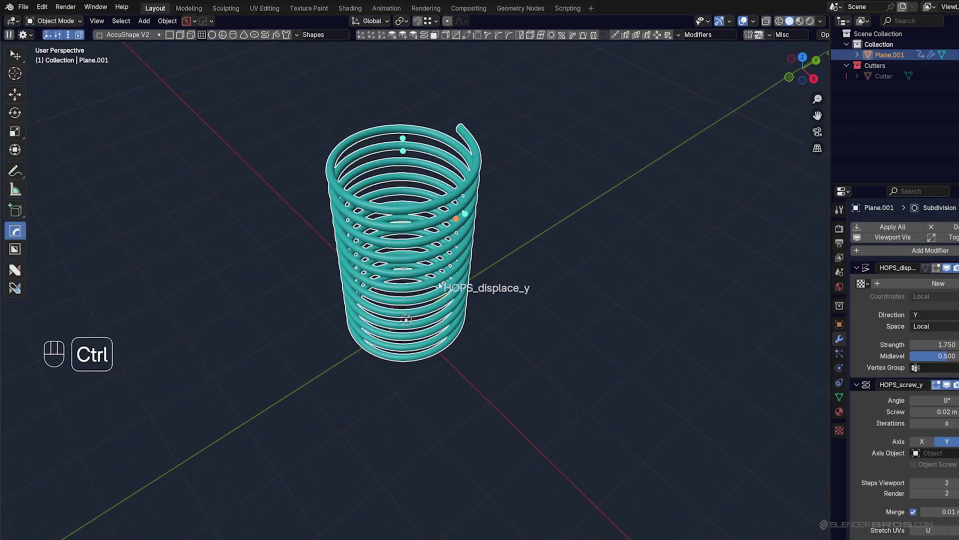
{"action": "left_click", "coordinate": [465, 214], "text": "ctrl"}
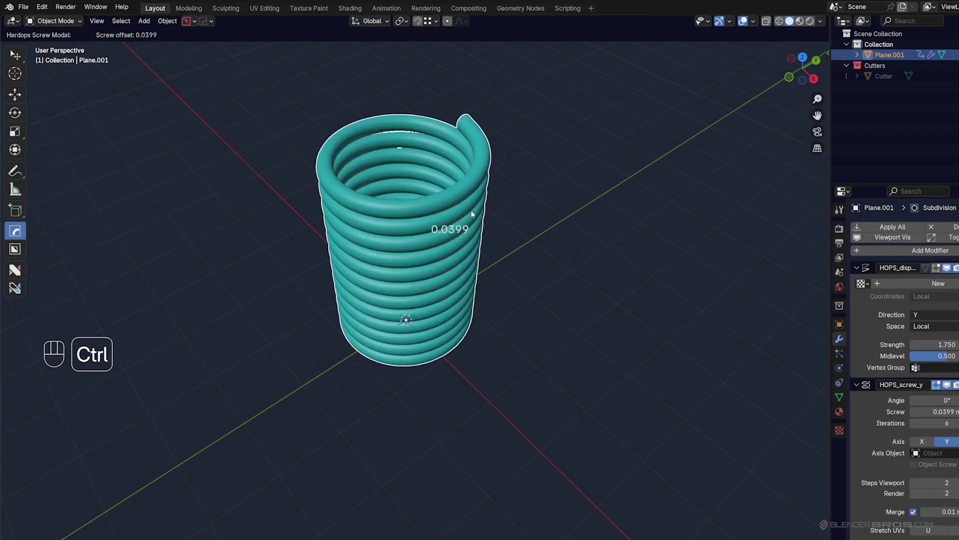
{"action": "left_click", "coordinate": [467, 210]}
{"action": "left_click", "coordinate": [459, 215], "text": "ctrl"}
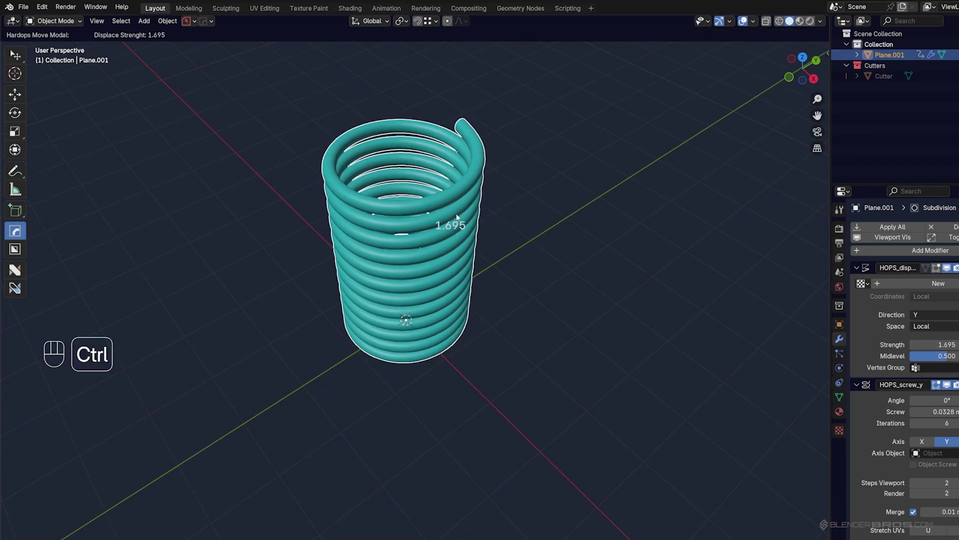
{"action": "left_click", "coordinate": [449, 216]}
- Delete the spring from the scene
{"action": "middle_click_drag", "start_coordinate": [450, 215], "coordinate": [387, 236]}
{"action": "scroll", "coordinate": [390, 237], "scroll_direction": "up", "scroll_amount": 2}
{"action": "key", "text": "x"}
{"action": "left_click", "coordinate": [413, 237]}
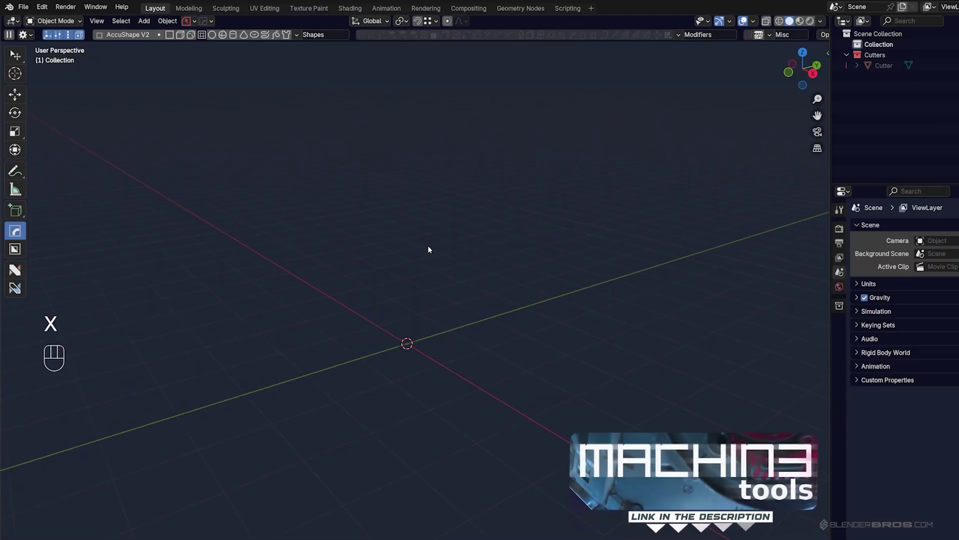
- Add a mesh cylinder with 32 vertices, 1 m radius and 2 m depth, and turn on cavity shading in the viewport
{"action": "key", "text": "shift+a"}
{"action": "mouse_move", "coordinate": [429, 246]}
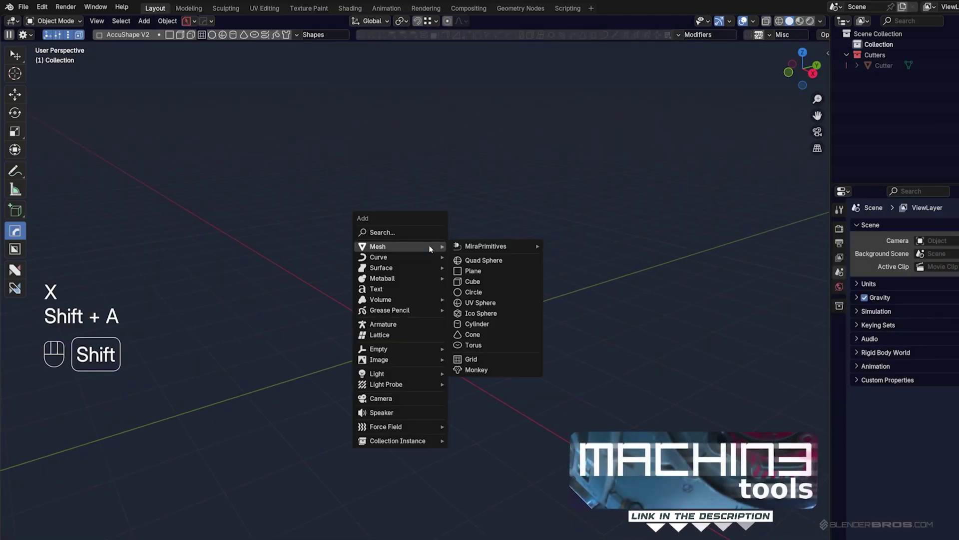
{"action": "left_click", "coordinate": [477, 324]}
{"action": "scroll", "coordinate": [397, 337], "scroll_direction": "down", "scroll_amount": 2}
{"action": "scroll", "coordinate": [396, 337], "scroll_direction": "up", "scroll_amount": 2}
{"action": "key", "text": "alt+n"}
{"action": "key", "text": "alt+v"}
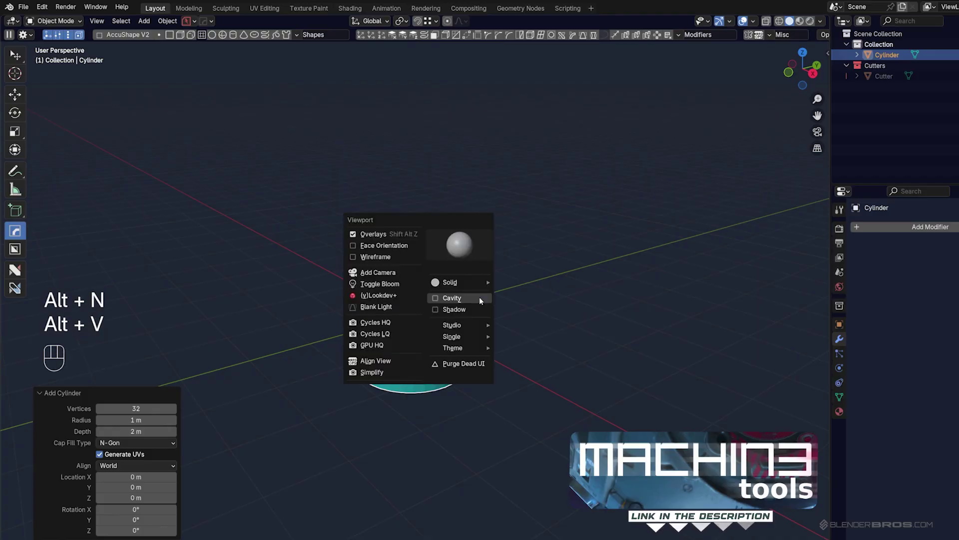
{"action": "left_click", "coordinate": [479, 298]}
- Stretch the cylinder along Z to make it taller and apply its transform
{"action": "scroll", "coordinate": [432, 278], "scroll_direction": "up", "scroll_amount": 2}
{"action": "key", "text": "s"}
{"action": "key", "text": "z"}
{"action": "left_click", "coordinate": [483, 318]}
{"action": "key", "text": "ctrl+a"}
{"action": "left_click", "coordinate": [482, 344]}
- Run the MACHIN3tools Thread operation on the cylinder's side faces, increase the thread count and return to object mode
{"action": "key", "text": "Tab"}
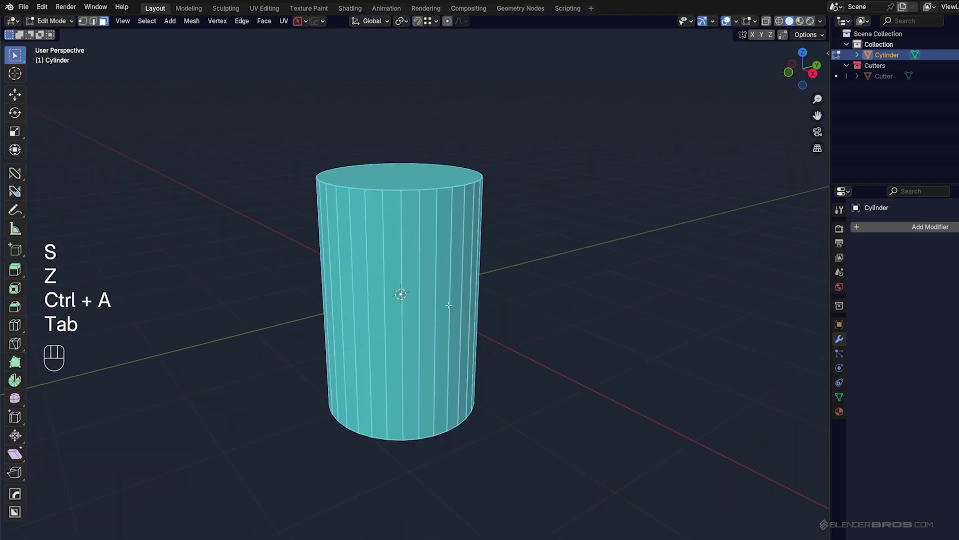
{"action": "left_click", "coordinate": [445, 300], "text": "alt"}
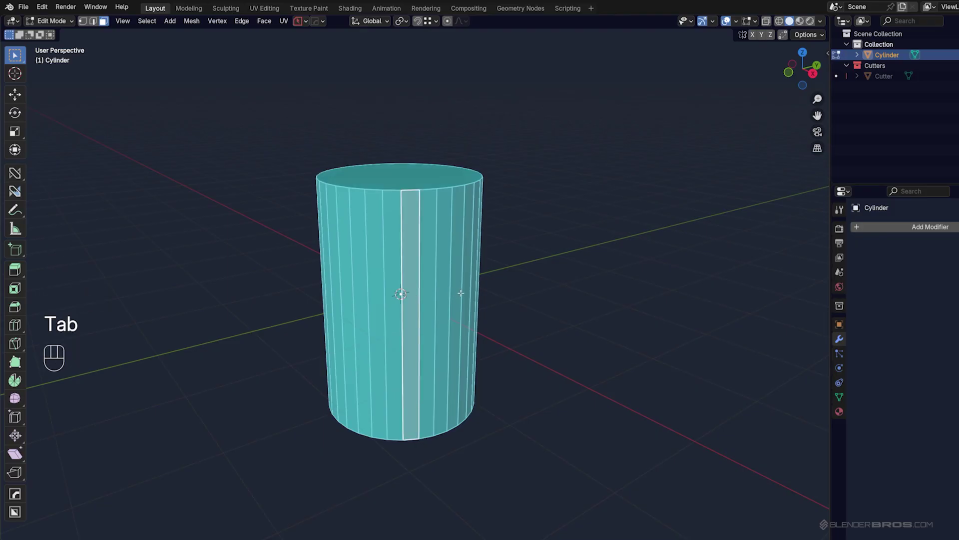
{"action": "right_click", "coordinate": [460, 293]}
{"action": "mouse_move", "coordinate": [457, 292]}
{"action": "left_click", "coordinate": [501, 296]}
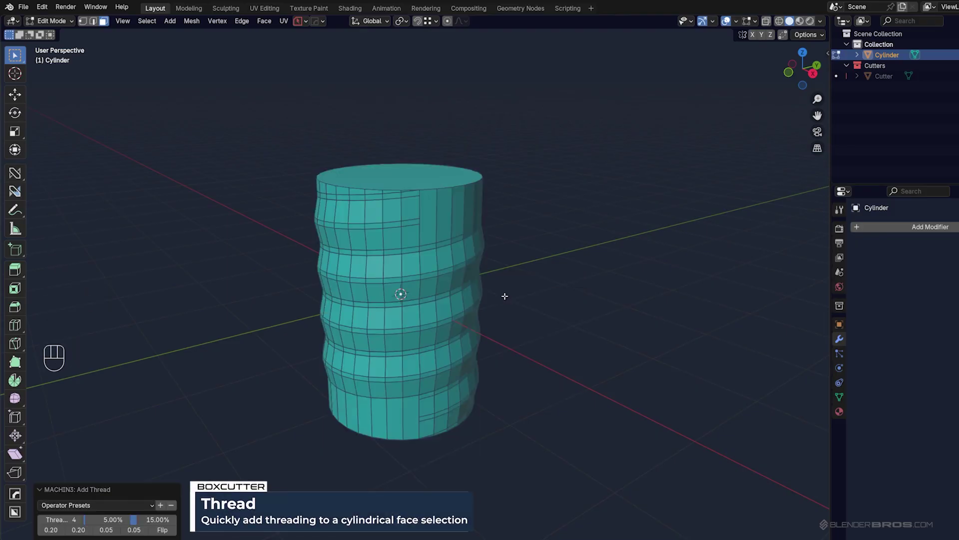
{"action": "middle_click_drag", "start_coordinate": [505, 296], "coordinate": [465, 276]}
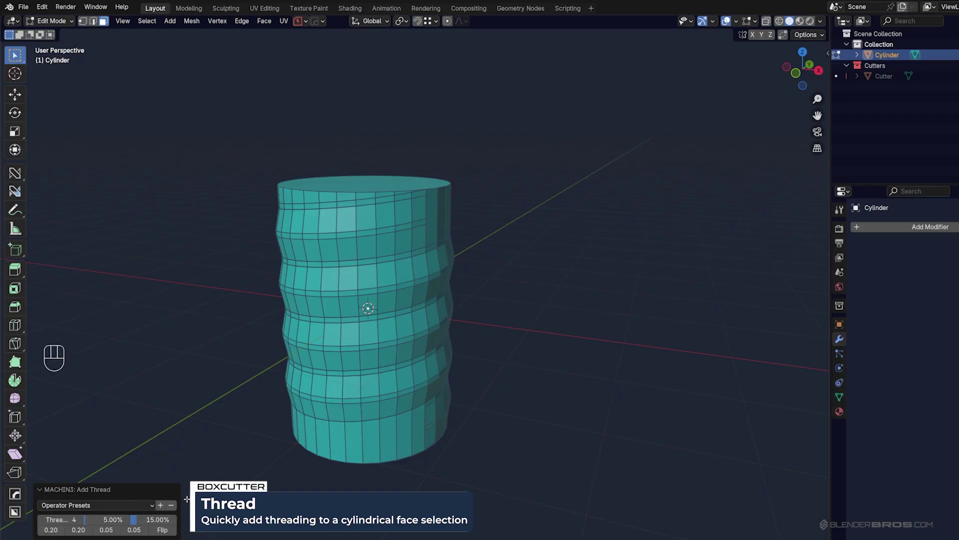
{"action": "left_click_drag", "start_coordinate": [57, 520], "coordinate": [103, 519], "text": "shift"}
{"action": "key", "text": "Tab"}
- Sharpen the threaded cylinder with HardOps, adding a 30° bevel and smoothing by angle, and view it from several sides
{"action": "middle_click_drag", "start_coordinate": [433, 210], "coordinate": [460, 219]}
{"action": "scroll", "coordinate": [414, 224], "scroll_direction": "up", "scroll_amount": 1}
{"action": "key", "text": "q"}
{"action": "left_click", "coordinate": [417, 242]}
{"action": "left_click", "coordinate": [417, 241]}
{"action": "scroll", "coordinate": [459, 219], "scroll_direction": "down", "scroll_amount": 4}
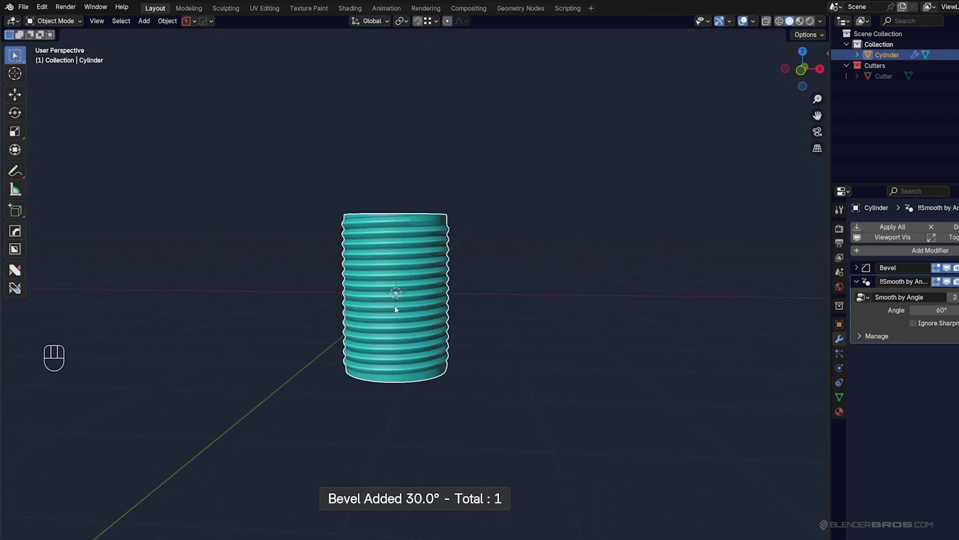
{"action": "middle_click_drag", "start_coordinate": [402, 309], "coordinate": [467, 311]}
{"action": "middle_click_drag", "start_coordinate": [487, 271], "coordinate": [429, 220]}
- Replace the threaded cylinder with a 2 m plane and activate the HardOps tool
{"action": "key", "text": "x"}
{"action": "left_click", "coordinate": [481, 277]}
{"action": "middle_click_drag", "start_coordinate": [465, 270], "coordinate": [468, 308]}
{"action": "key", "text": "shift+a"}
{"action": "mouse_move", "coordinate": [445, 316]}
{"action": "left_click", "coordinate": [507, 343]}
{"action": "key", "text": "KP_5"}
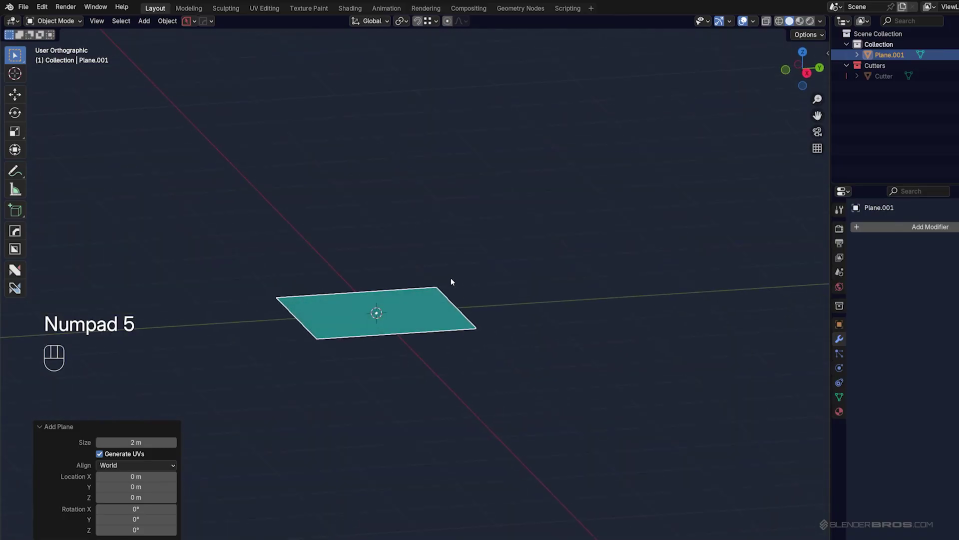
{"action": "key", "text": "alt+w"}
{"action": "key", "text": "alt+w"}
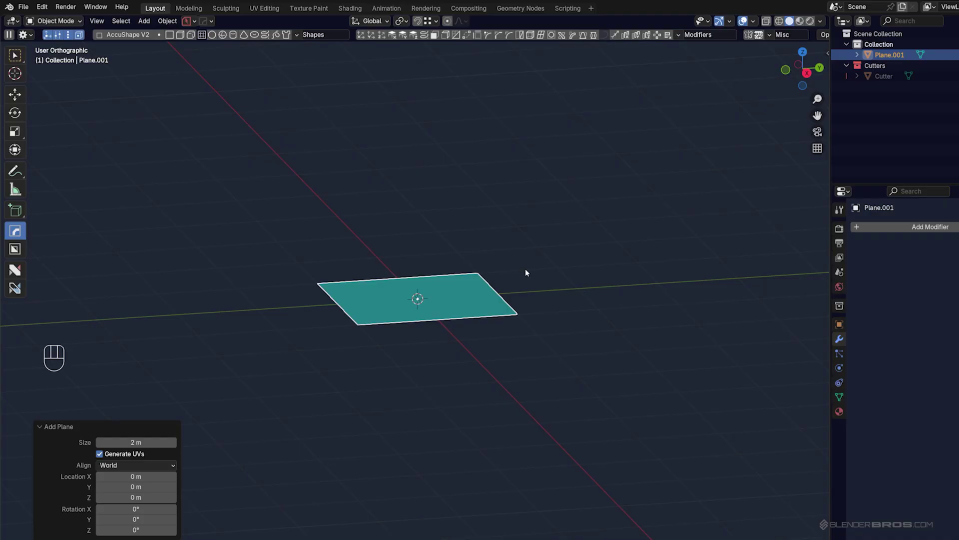
- Rotate the plane 90° about the X axis and apply the rotation
{"action": "key", "text": "r"}
{"action": "key", "text": "x"}
{"action": "key", "text": "9"}
{"action": "key", "text": "0"}
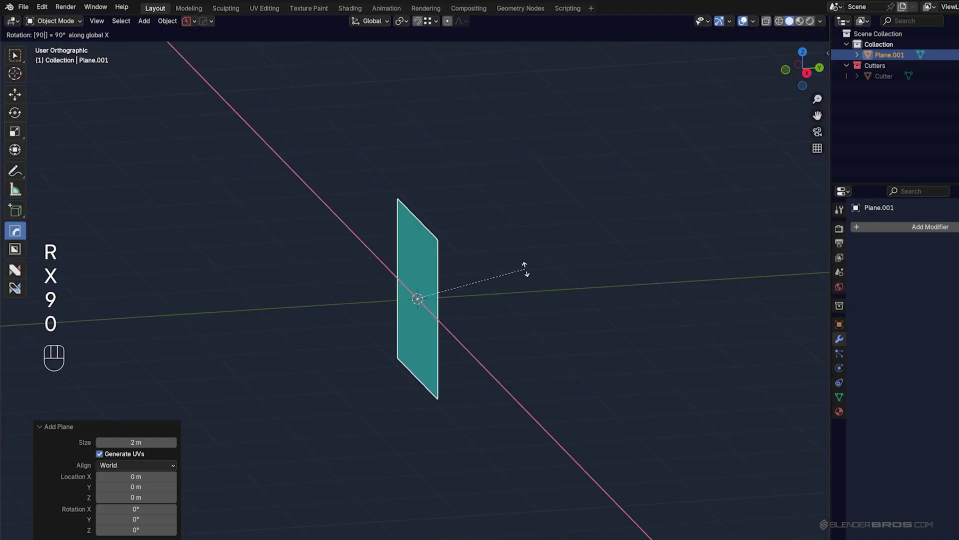
{"action": "key", "text": "Return"}
{"action": "key", "text": "ctrl+a"}
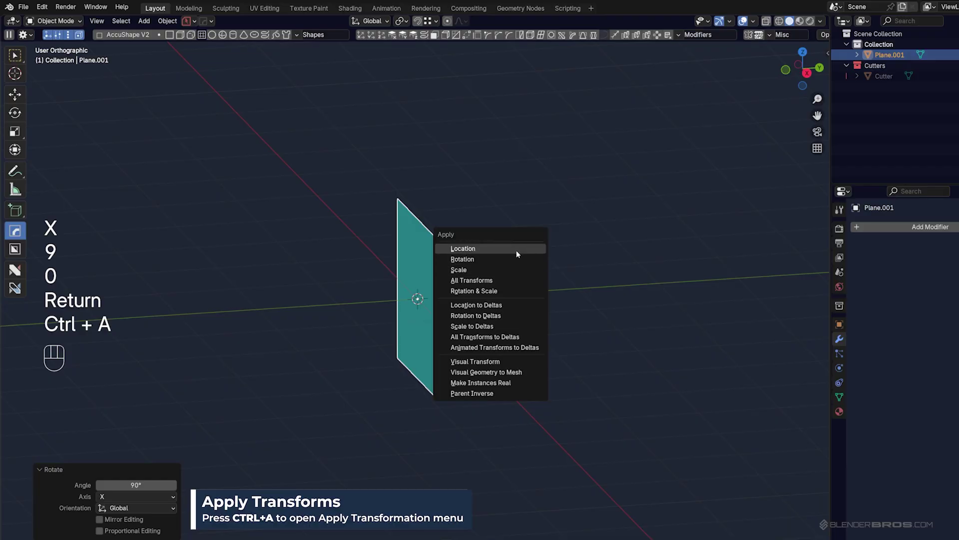
{"action": "left_click", "coordinate": [516, 258]}
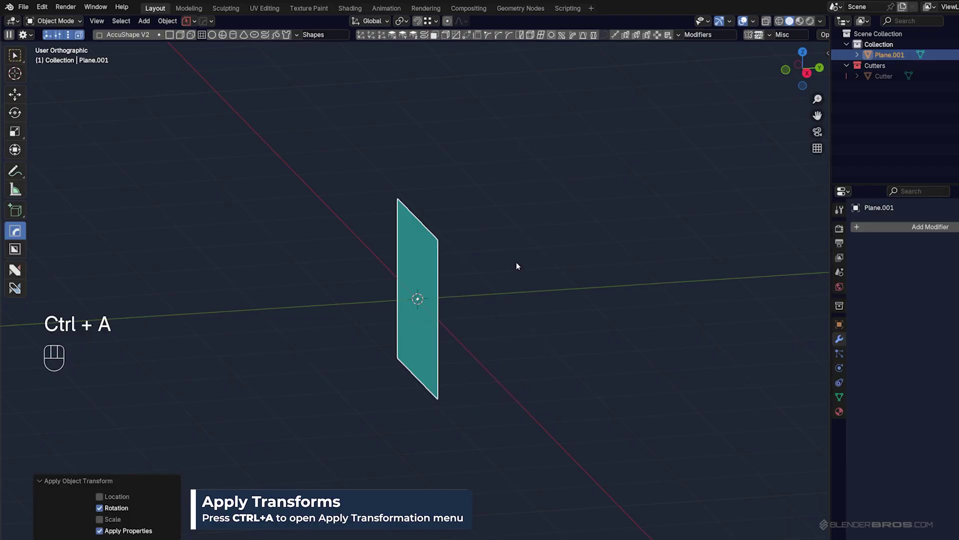
- Switch to perspective view and scale the upright plane along Z by about 1.557
{"action": "middle_click_drag", "start_coordinate": [493, 255], "coordinate": [533, 286]}
{"action": "key", "text": "KP_5"}
{"action": "key", "text": "s"}
{"action": "key", "text": "z"}
{"action": "left_click", "coordinate": [599, 365]}
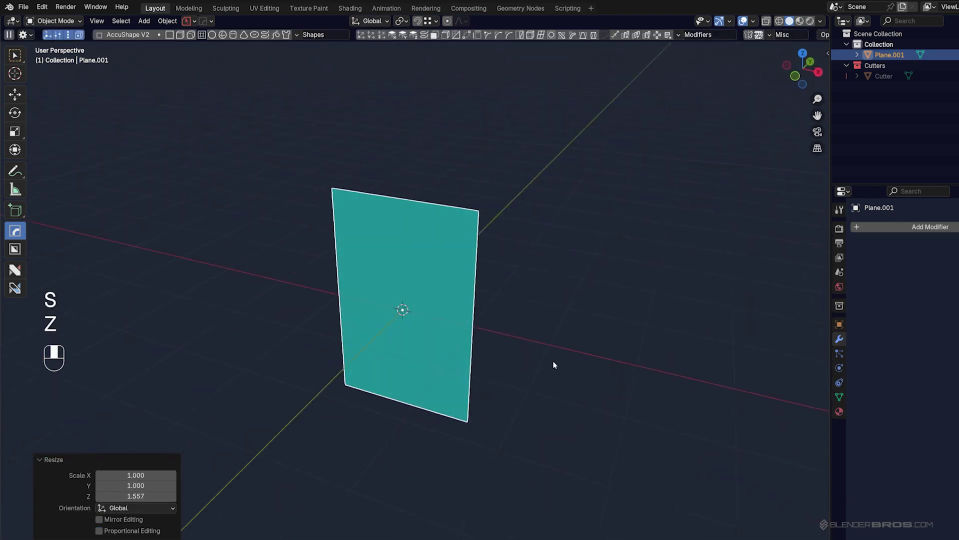
- Add one centred horizontal loop cut across the plane in edit mode
{"action": "key", "text": "Tab"}
{"action": "scroll", "coordinate": [478, 342], "scroll_direction": "up", "scroll_amount": 2}
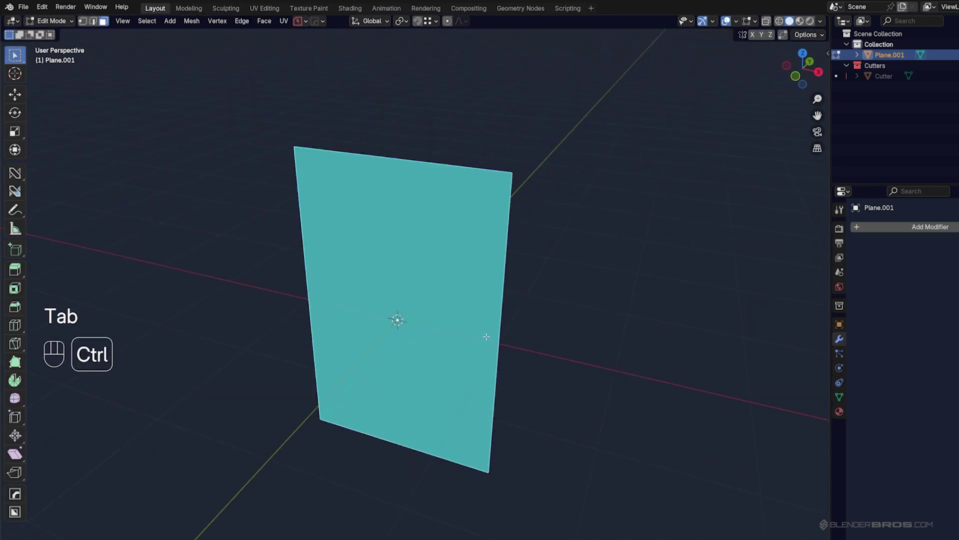
{"action": "key", "text": "ctrl+r"}
{"action": "left_click", "coordinate": [479, 333]}
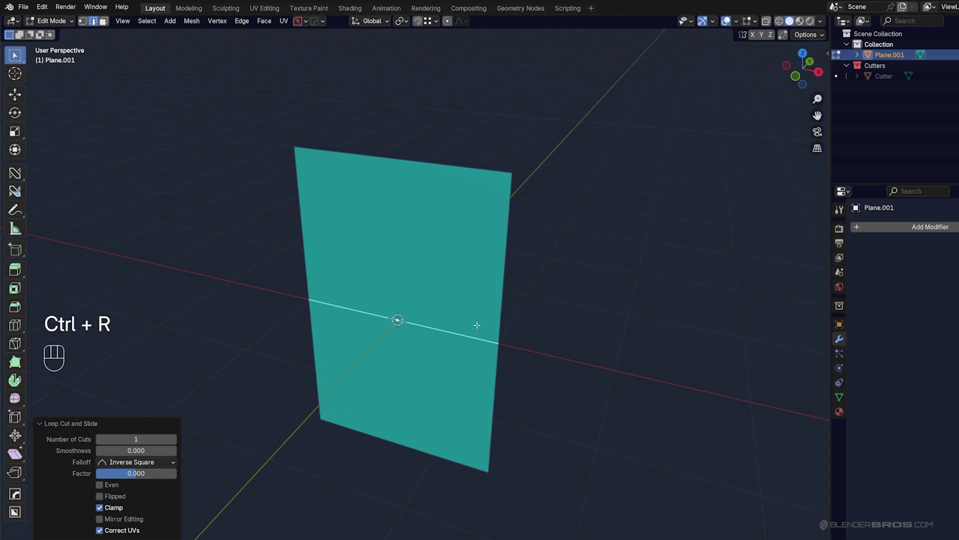
- Subdivide the whole plane with one cut, repeat the subdivision three times and return to object mode
{"action": "key", "text": "a"}
{"action": "right_click", "coordinate": [477, 325]}
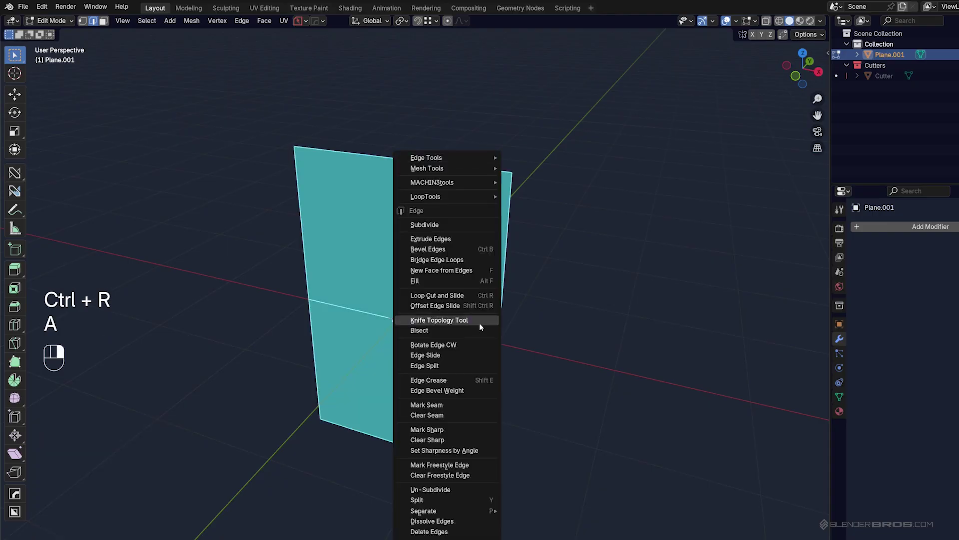
{"action": "left_click", "coordinate": [457, 228]}
{"action": "key", "text": "shift+r"}
{"action": "key", "text": "shift+r"}
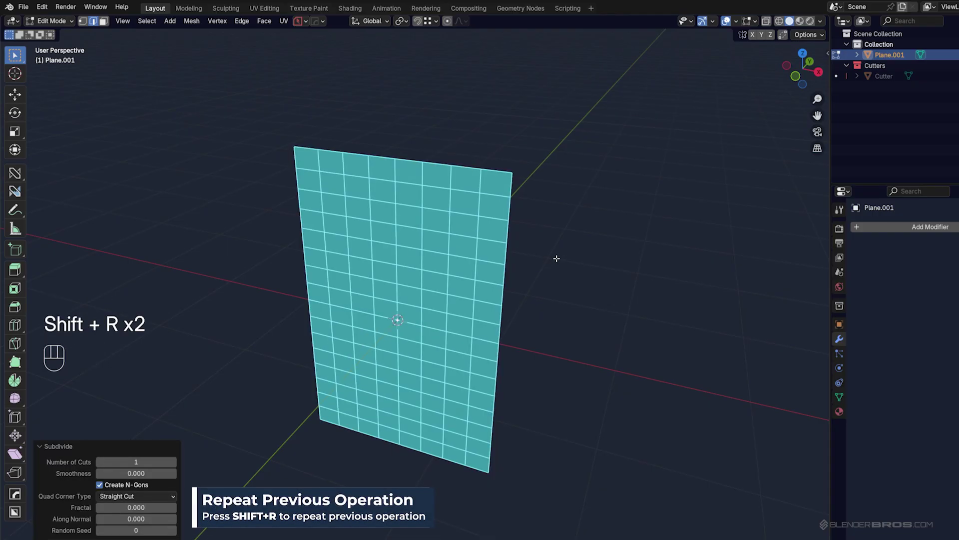
{"action": "key", "text": "shift+r"}
{"action": "key", "text": "Tab"}
{"action": "middle_click_drag", "start_coordinate": [535, 233], "coordinate": [476, 311]}
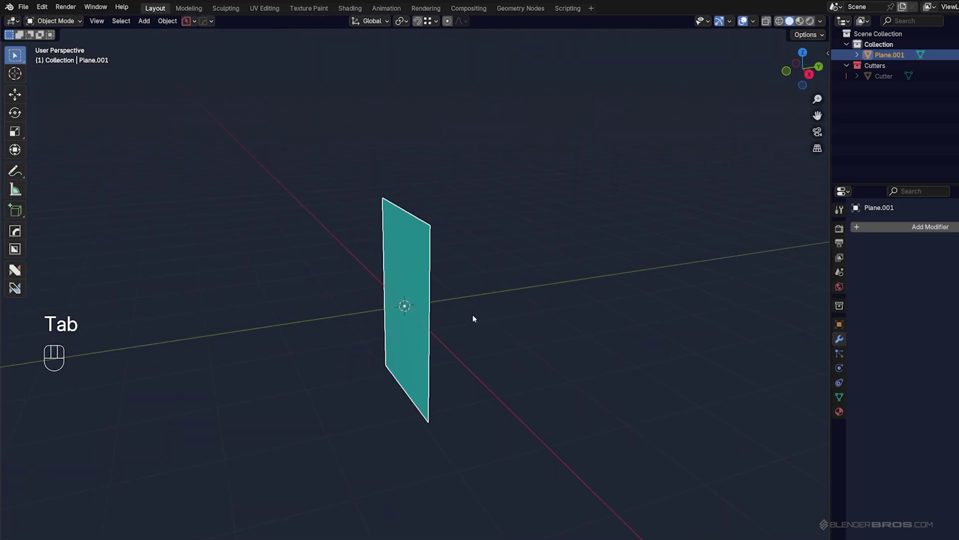
- Reactivate the HardOps tool and add its bend deform modifier on the Z axis to the subdivided plane
{"action": "key", "text": "alt+w"}
{"action": "key", "text": "alt+w"}
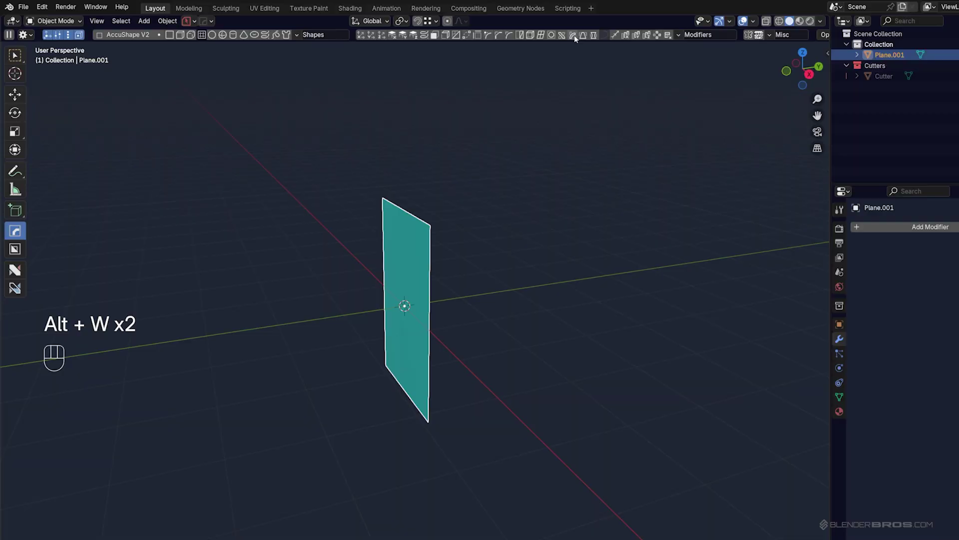
{"action": "left_click", "coordinate": [573, 35]}
{"action": "left_click", "coordinate": [502, 275]}
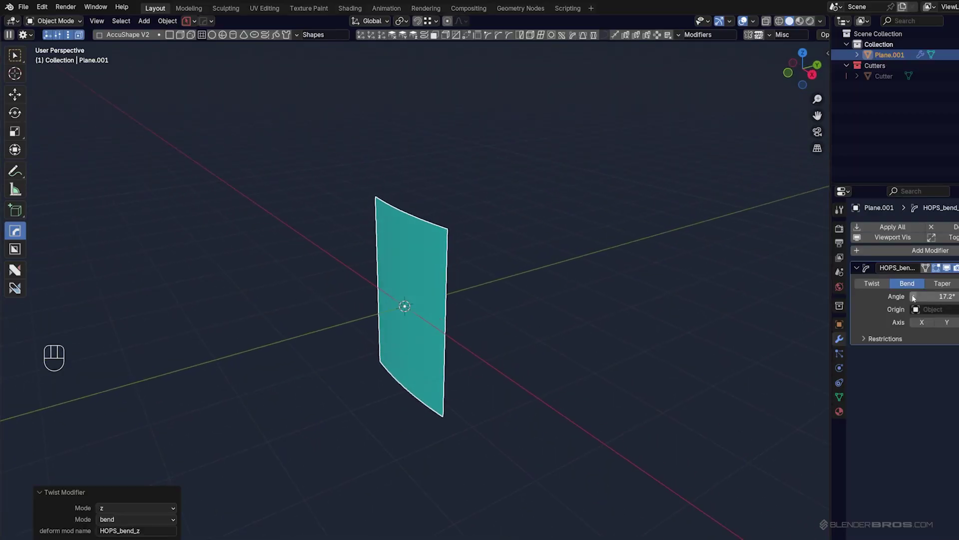
- Try the deform modifier's Taper, Bend, Twist and Stretch modes on the plane and leave it on Twist
{"action": "left_click", "coordinate": [942, 283]}
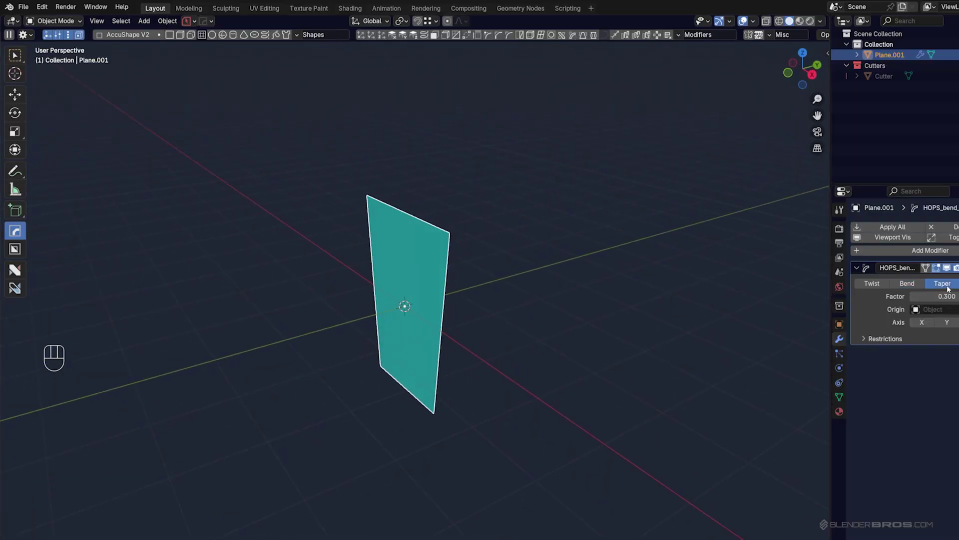
{"action": "left_click", "coordinate": [915, 283]}
{"action": "left_click", "coordinate": [875, 283]}
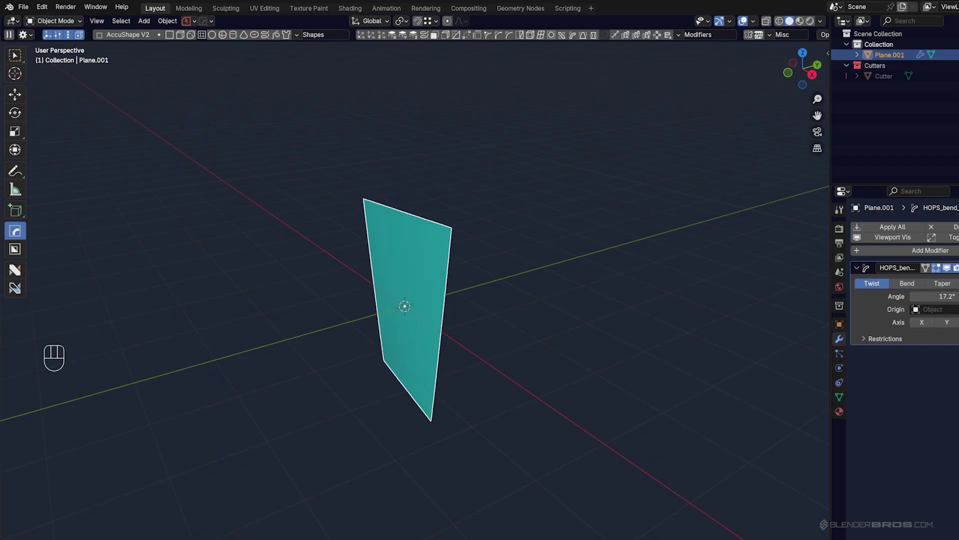
{"action": "left_click", "coordinate": [958, 283]}
{"action": "left_click", "coordinate": [870, 286]}
- Twist the plane to an angle of about 62.8° through the modifier's viewport dot
{"action": "middle_click_drag", "start_coordinate": [528, 219], "coordinate": [440, 218]}
{"action": "key", "text": "ctrl"}
{"action": "left_click", "coordinate": [404, 212], "text": "ctrl"}
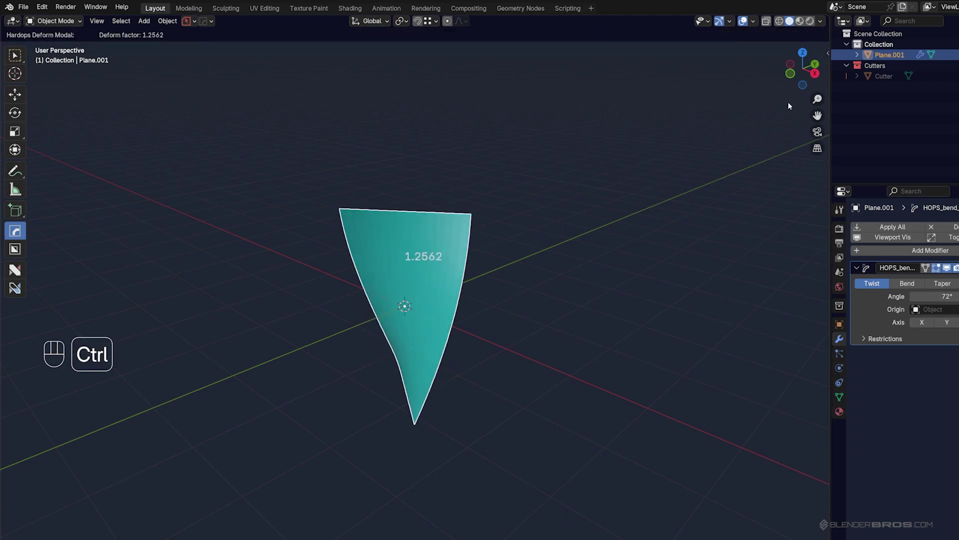
{"action": "left_click", "coordinate": [703, 123]}
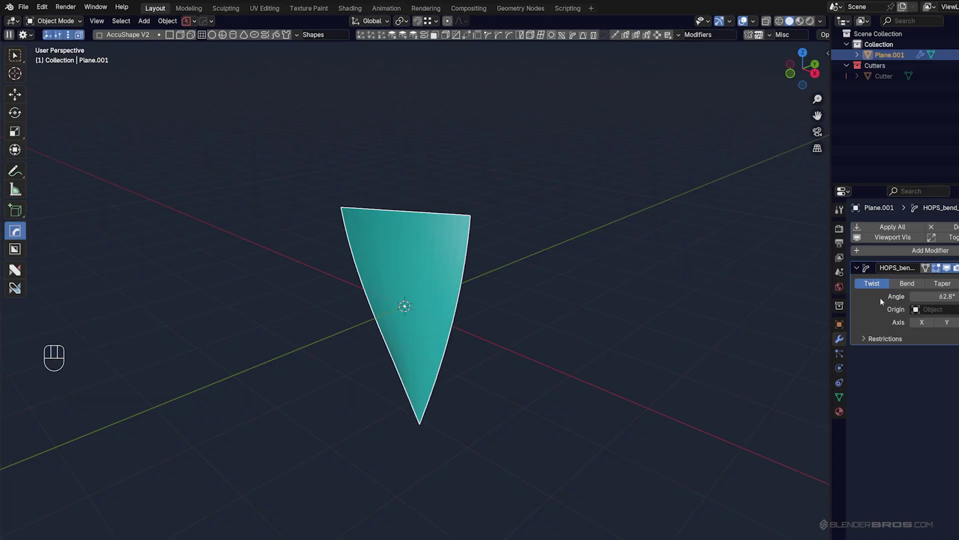
- Switch the deform modifier to Bend and bend the plane to about 107° through its viewport dot
{"action": "left_click", "coordinate": [902, 284]}
{"action": "middle_click_drag", "start_coordinate": [520, 262], "coordinate": [484, 264]}
{"action": "left_click", "coordinate": [411, 210], "text": "ctrl"}
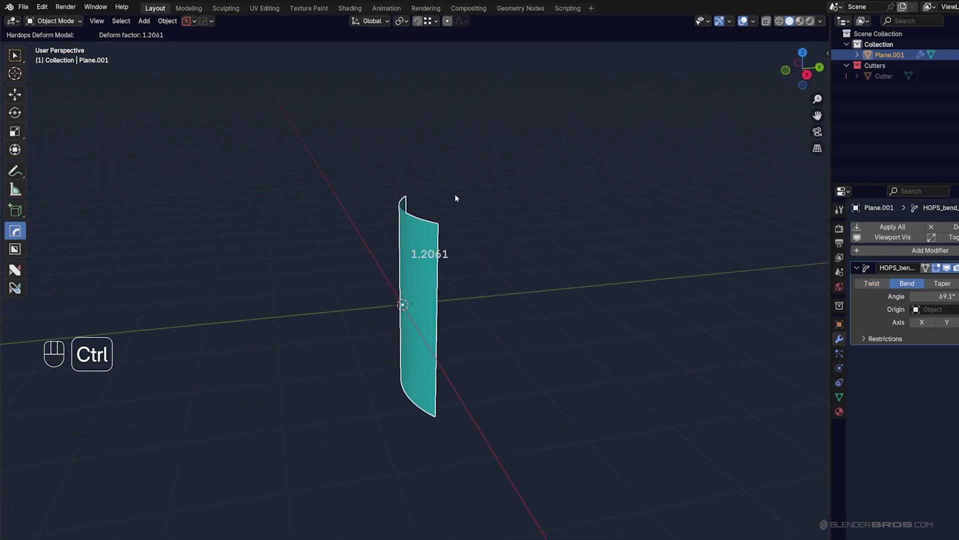
{"action": "left_click", "coordinate": [418, 125]}
- Go to the right orthographic view and add a Bézier curve with 1 m radius at the origin
{"action": "middle_click_drag", "start_coordinate": [455, 201], "coordinate": [404, 239]}
{"action": "middle_click_drag", "start_coordinate": [551, 437], "coordinate": [420, 298]}
{"action": "key", "text": "KP_5"}
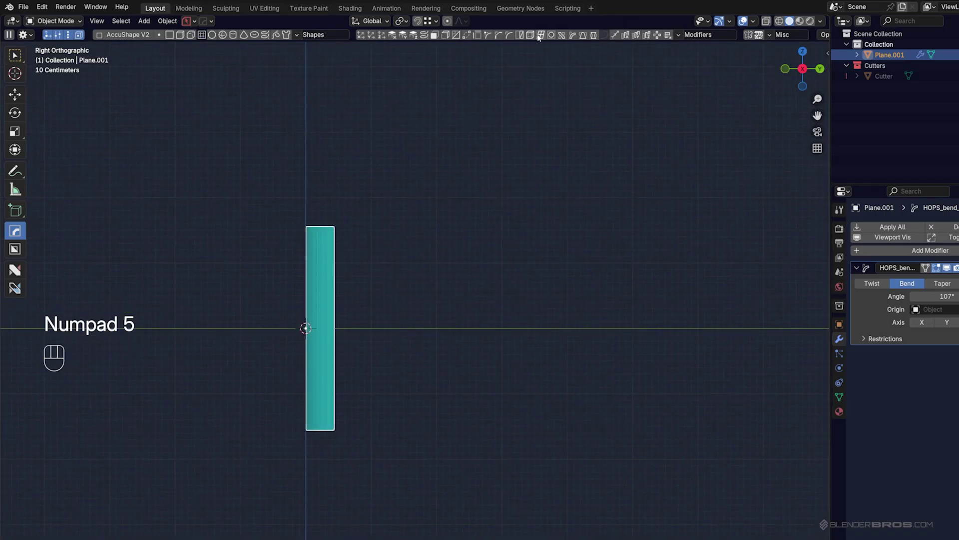
{"action": "scroll", "coordinate": [448, 305], "scroll_direction": "down", "scroll_amount": 1}
{"action": "middle_click_drag", "start_coordinate": [448, 306], "coordinate": [486, 307], "text": "shift"}
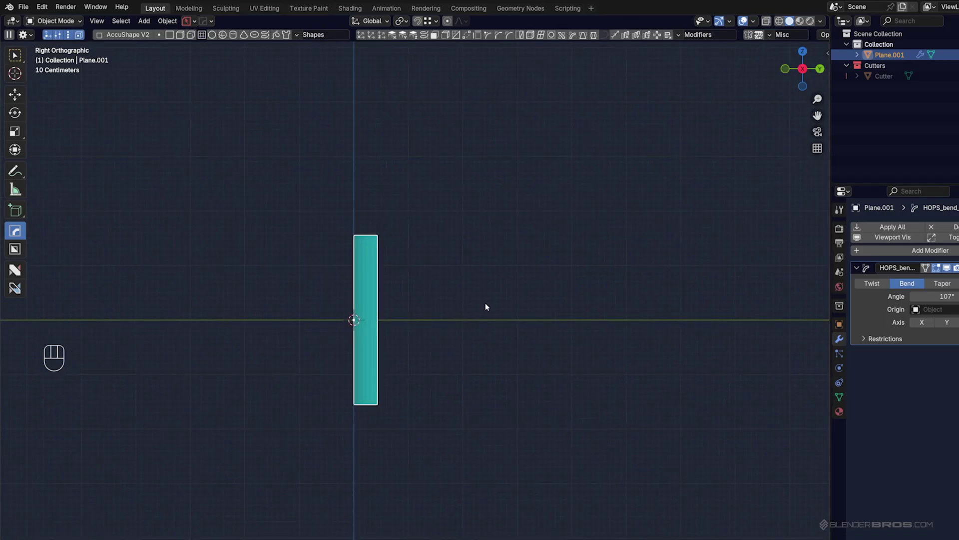
{"action": "key", "text": "shift+a"}
{"action": "mouse_move", "coordinate": [485, 303]}
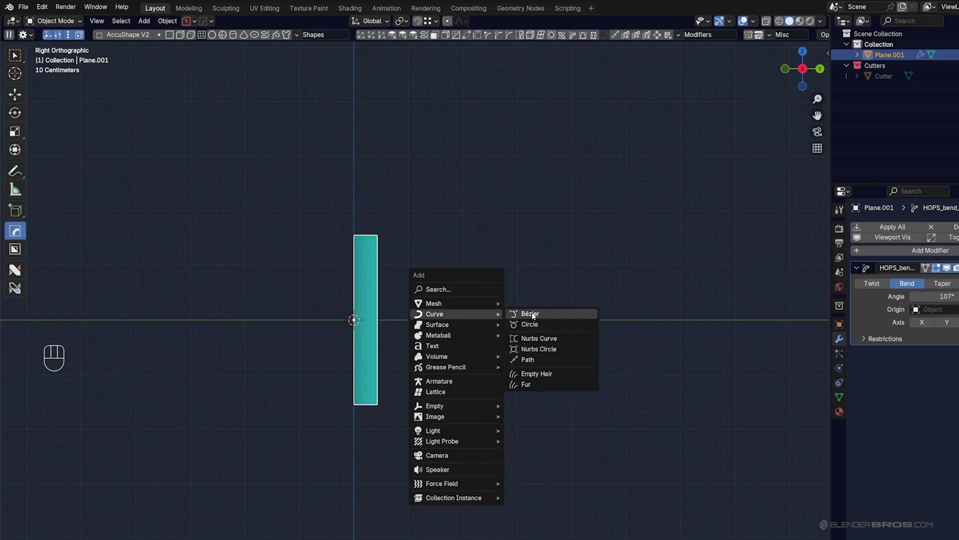
{"action": "left_click", "coordinate": [532, 314]}
{"action": "key", "text": "g"}
{"action": "right_click", "coordinate": [384, 329]}
{"action": "middle_click_drag", "start_coordinate": [391, 344], "coordinate": [520, 347]}
- Rotate the Bézier curve 90° about Z and 90° about Y
{"action": "type", "text": "r"}
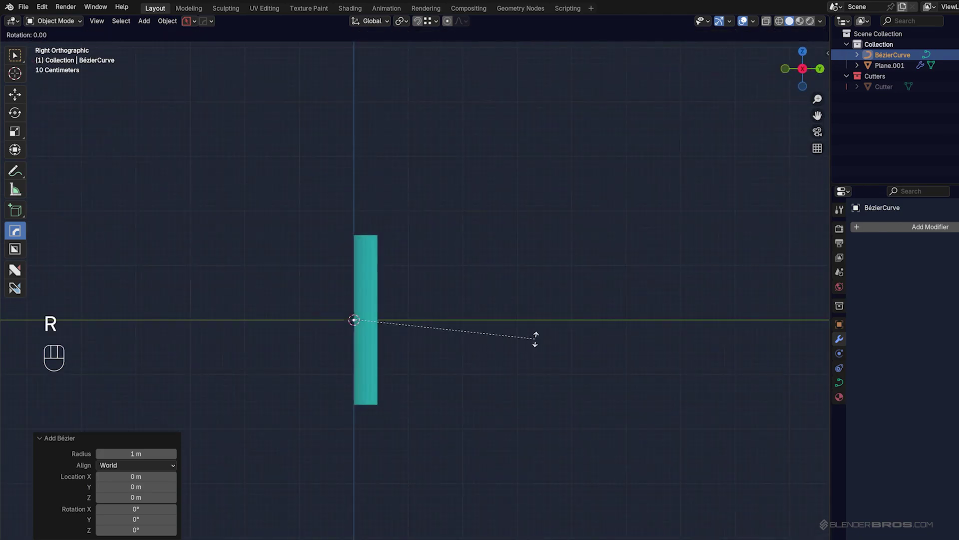
{"action": "type", "text": "z90"}
{"action": "key", "text": "Return"}
{"action": "key", "text": "r"}
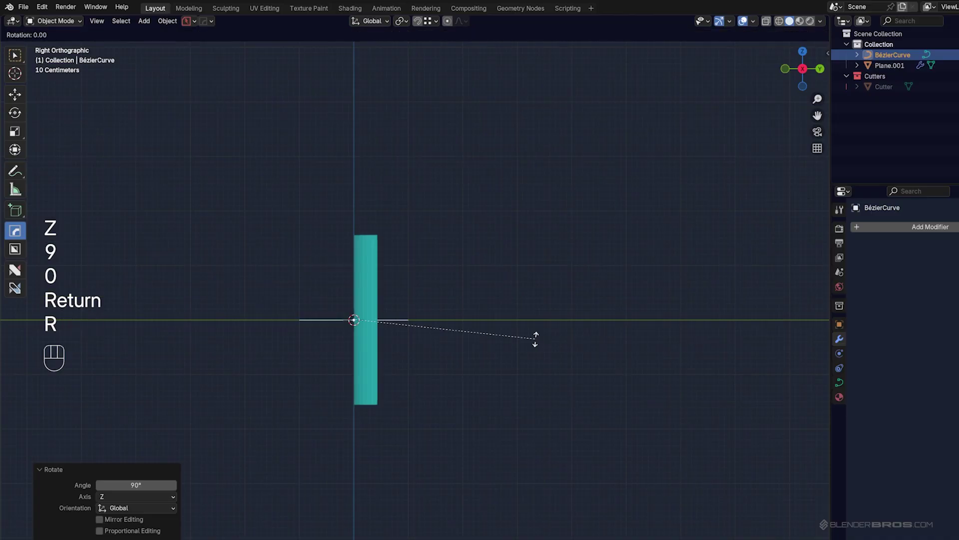
{"action": "type", "text": "y90"}
{"action": "key", "text": "Return"}
- Scale the Bézier curve up by about 3.031 and apply its transform
{"action": "key", "text": "s"}
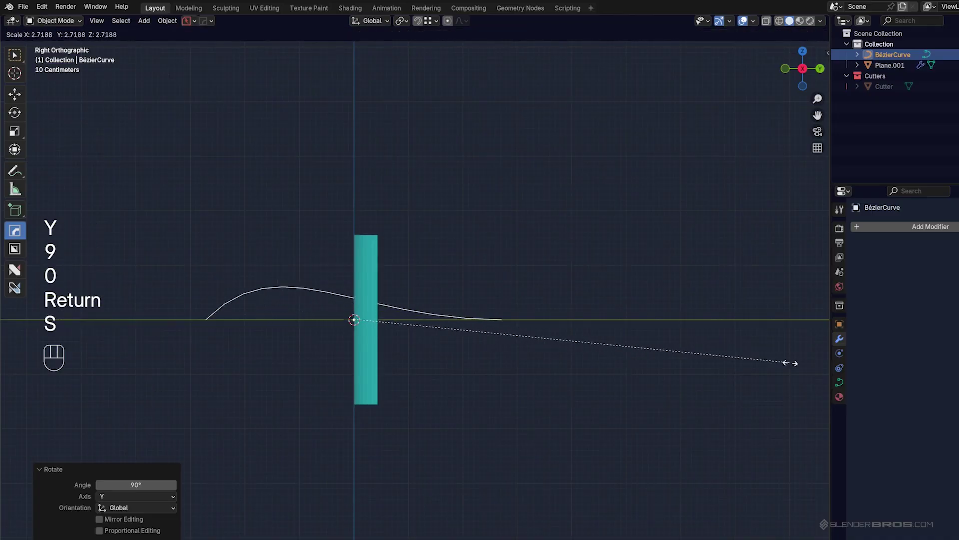
{"action": "left_click", "coordinate": [819, 370]}
{"action": "scroll", "coordinate": [354, 318], "scroll_direction": "up", "scroll_amount": 1}
{"action": "middle_click_drag", "start_coordinate": [354, 317], "coordinate": [431, 323], "text": "shift"}
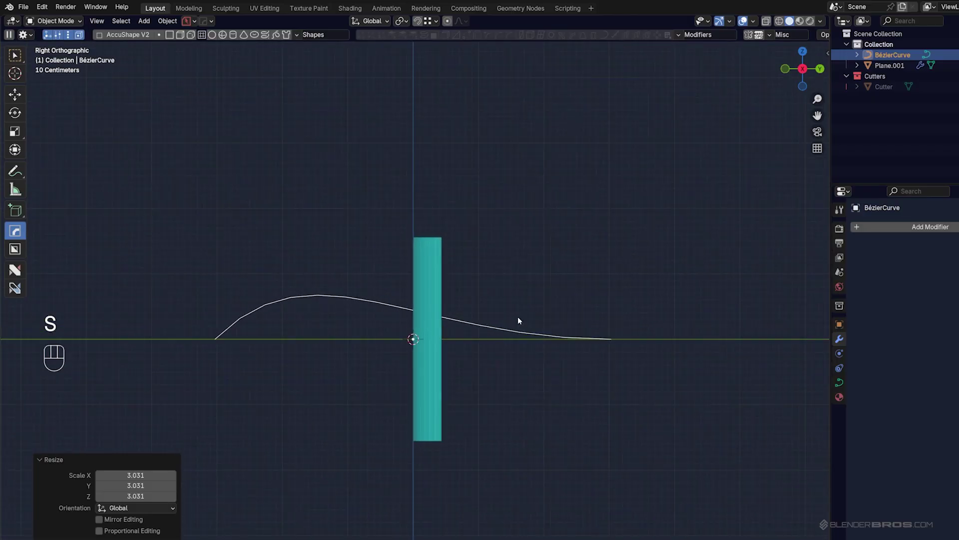
{"action": "key", "text": "ctrl+a"}
{"action": "left_click", "coordinate": [557, 315]}
- Select the bent plane together with the Bézier curve and add a HardOps Curve modifier on the Z axis
{"action": "left_click", "coordinate": [434, 276]}
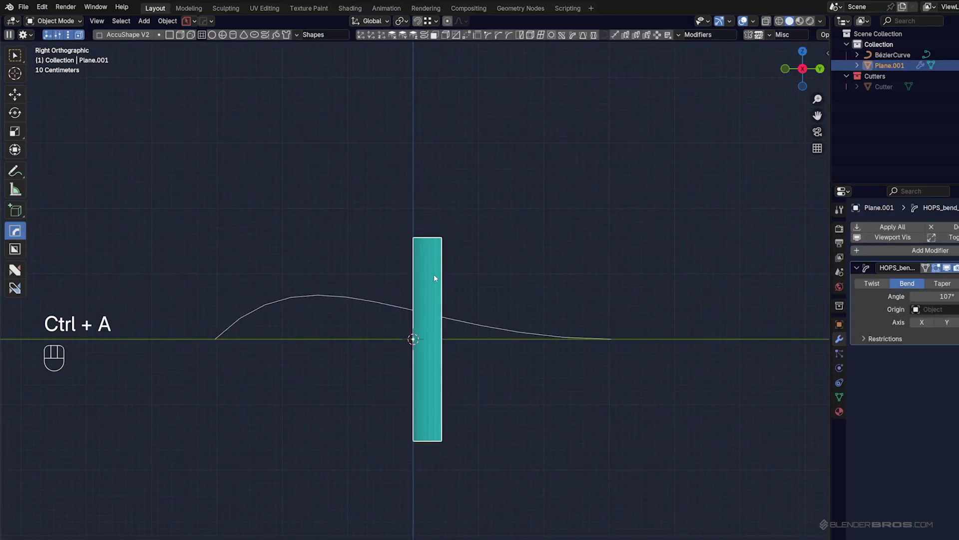
{"action": "left_click", "coordinate": [466, 325], "text": "shift"}
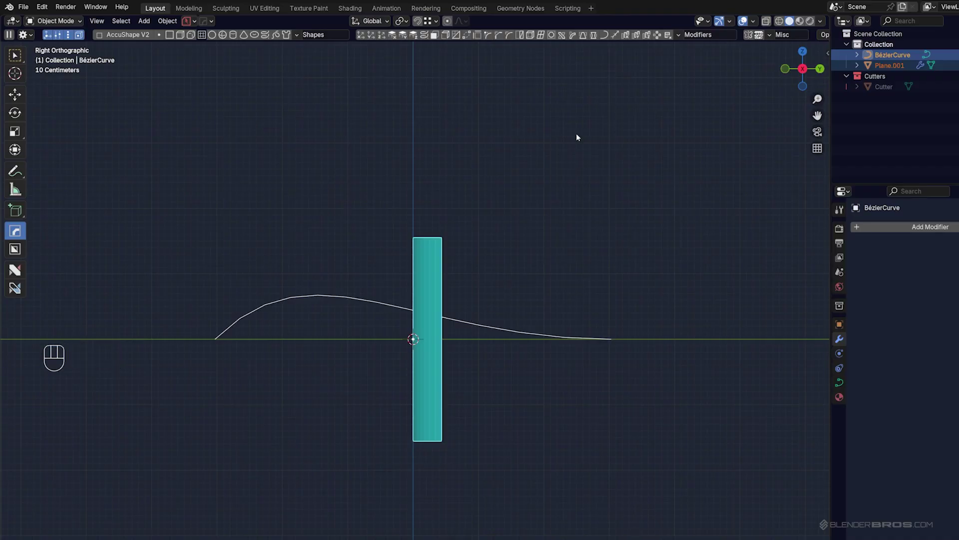
{"action": "left_click", "coordinate": [609, 34]}
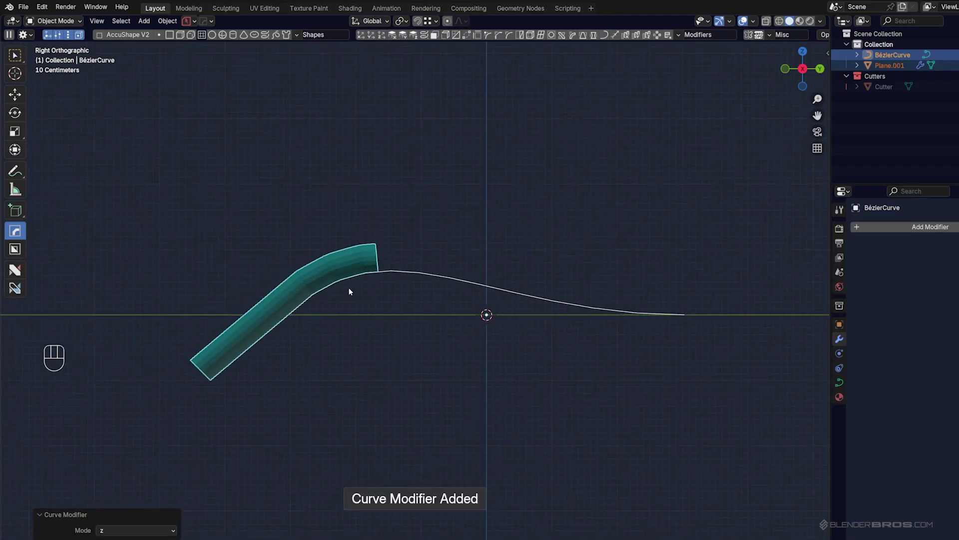
- Select the bent plane on its own and set its bend to about 45.7° with the HardOps bend control
{"action": "middle_click_drag", "start_coordinate": [347, 288], "coordinate": [242, 373]}
{"action": "middle_click_drag", "start_coordinate": [443, 298], "coordinate": [482, 295]}
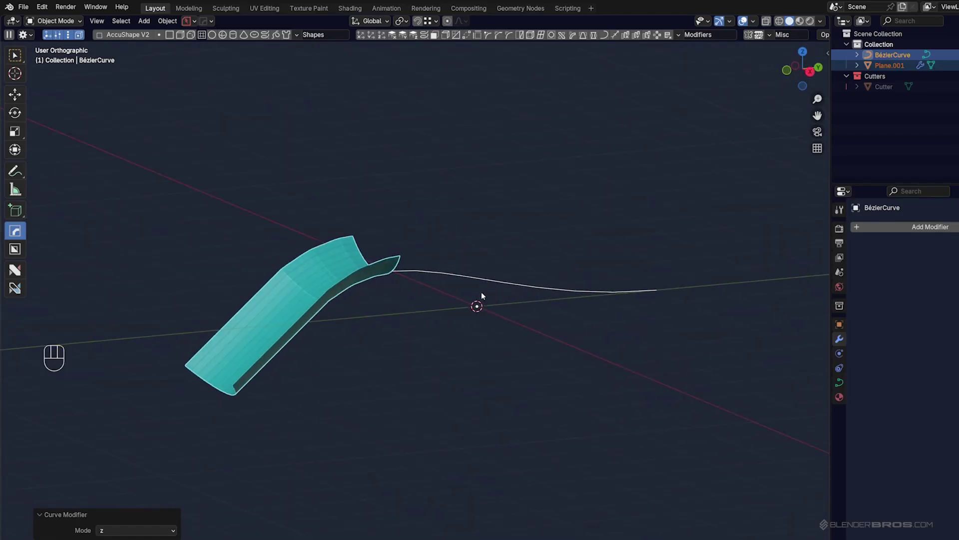
{"action": "left_click", "coordinate": [344, 274]}
{"action": "middle_click_drag", "start_coordinate": [386, 275], "coordinate": [428, 315]}
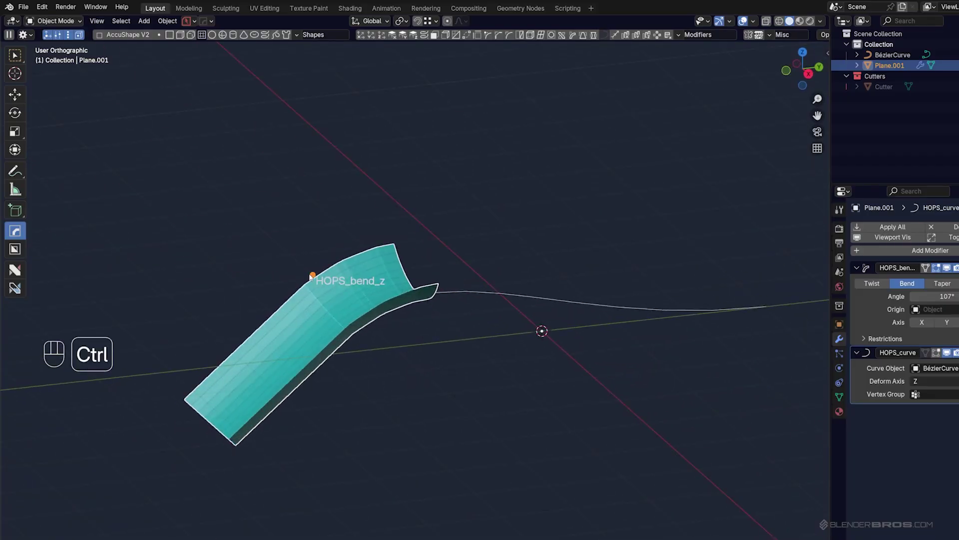
{"action": "left_click", "coordinate": [313, 276], "text": "ctrl"}
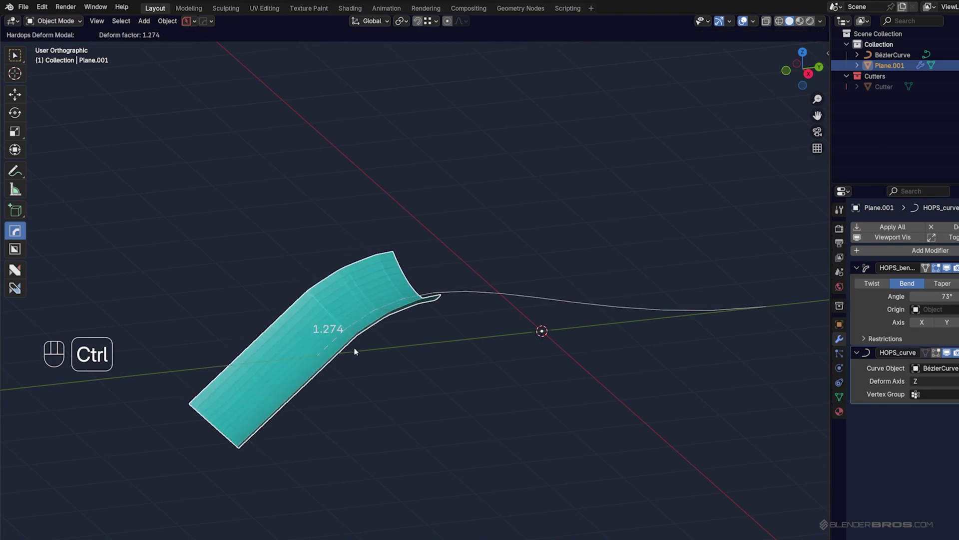
{"action": "left_click", "coordinate": [374, 406]}
{"action": "middle_click_drag", "start_coordinate": [375, 407], "coordinate": [463, 292]}
- Add a HardOps Array V2 with three copies along Y to the plane
{"action": "key", "text": "q"}
{"action": "key", "text": "q"}
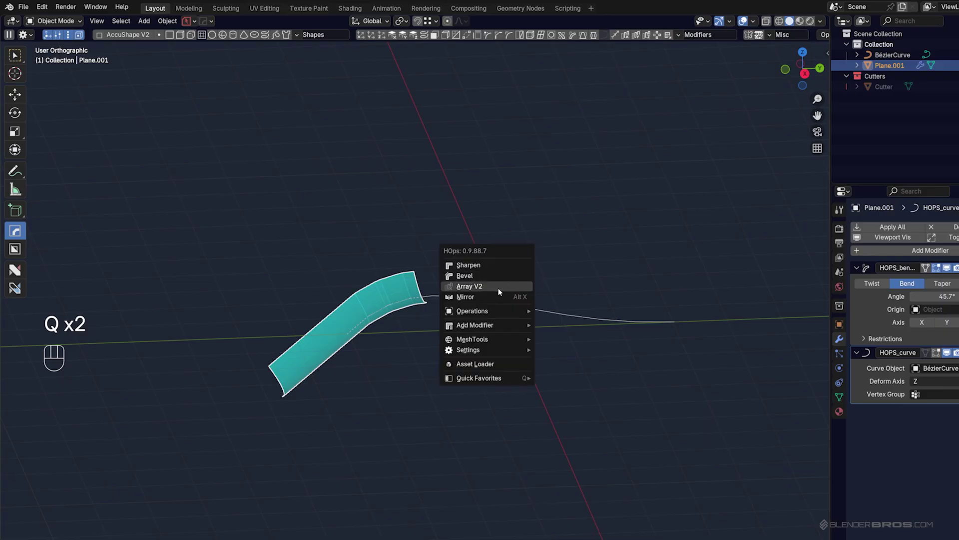
{"action": "left_click", "coordinate": [499, 287]}
{"action": "key", "text": "x"}
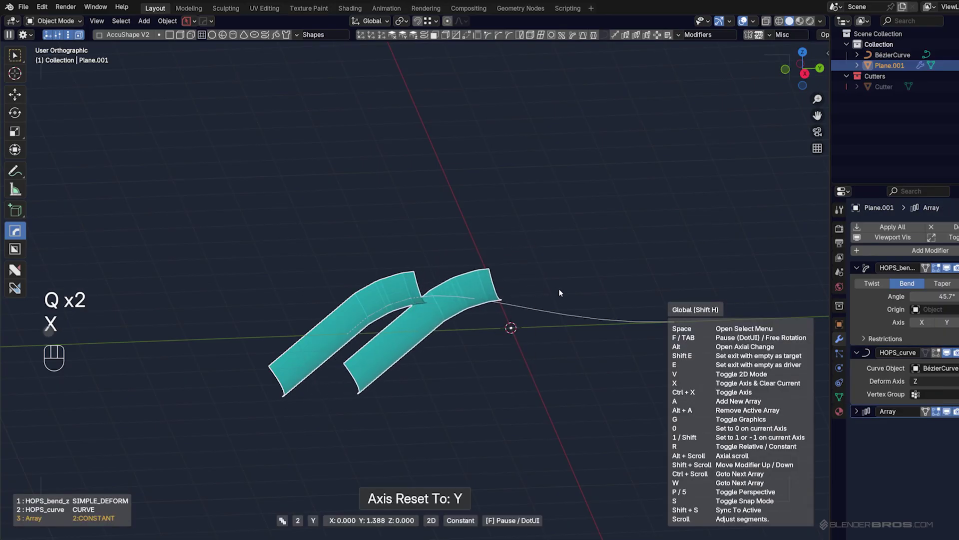
{"action": "scroll", "coordinate": [600, 288], "scroll_direction": "up", "scroll_amount": 1}
{"action": "left_click", "coordinate": [601, 288]}
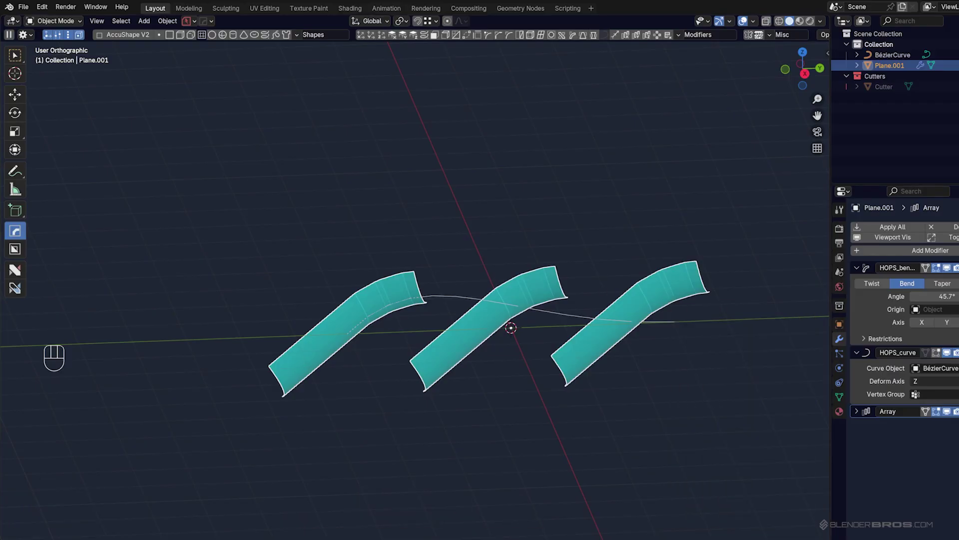
- Move the Array modifier above the Curve modifier and try Y, X, -Y and -Z as the curve's deform axis
{"action": "left_click_drag", "start_coordinate": [956, 407], "coordinate": [956, 344]}
{"action": "scroll", "coordinate": [532, 308], "scroll_direction": "down", "scroll_amount": 1}
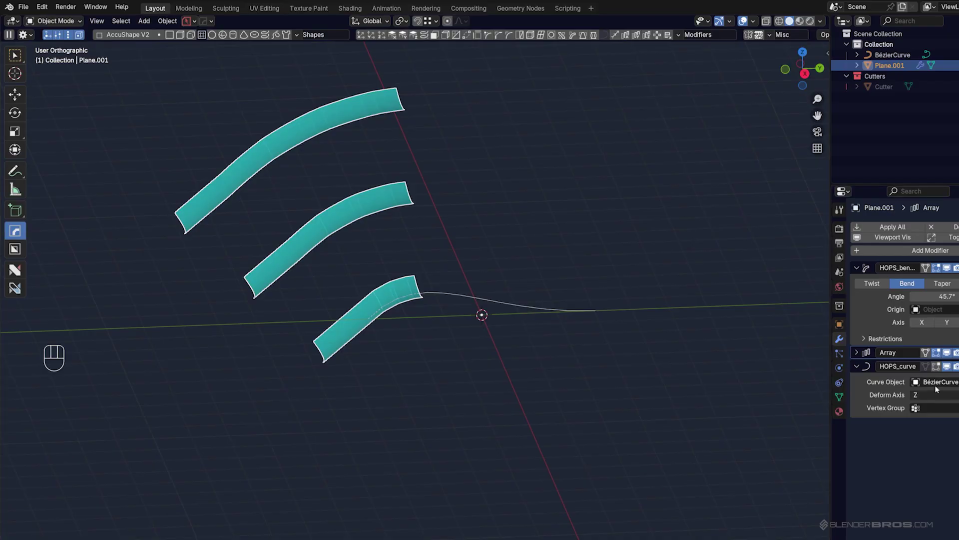
{"action": "left_click", "coordinate": [948, 418]}
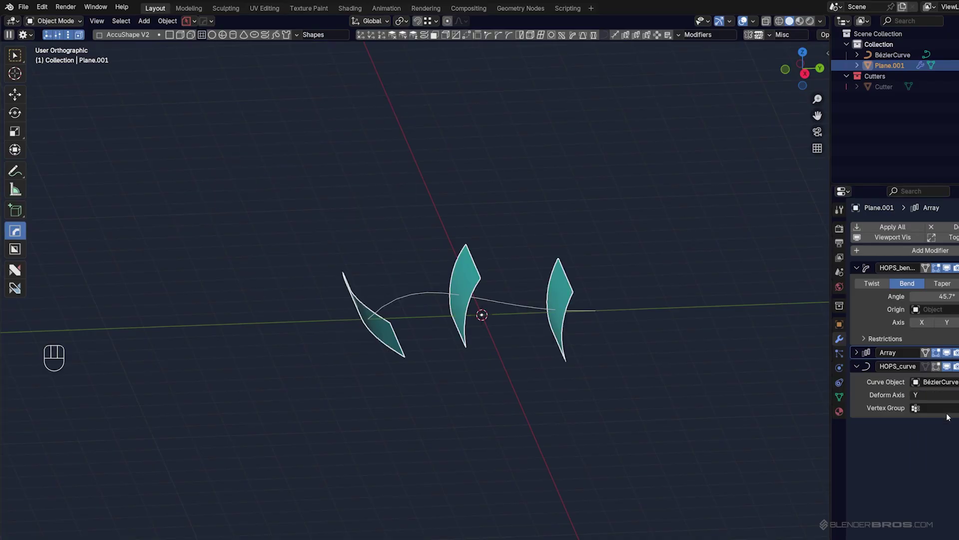
{"action": "left_click", "coordinate": [941, 406]}
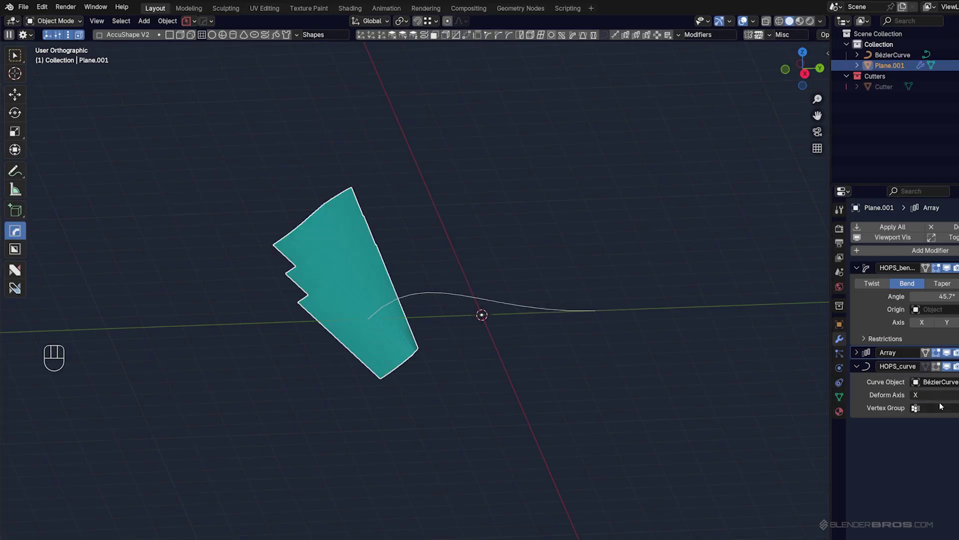
{"action": "left_click", "coordinate": [940, 400]}
{"action": "left_click", "coordinate": [940, 444]}
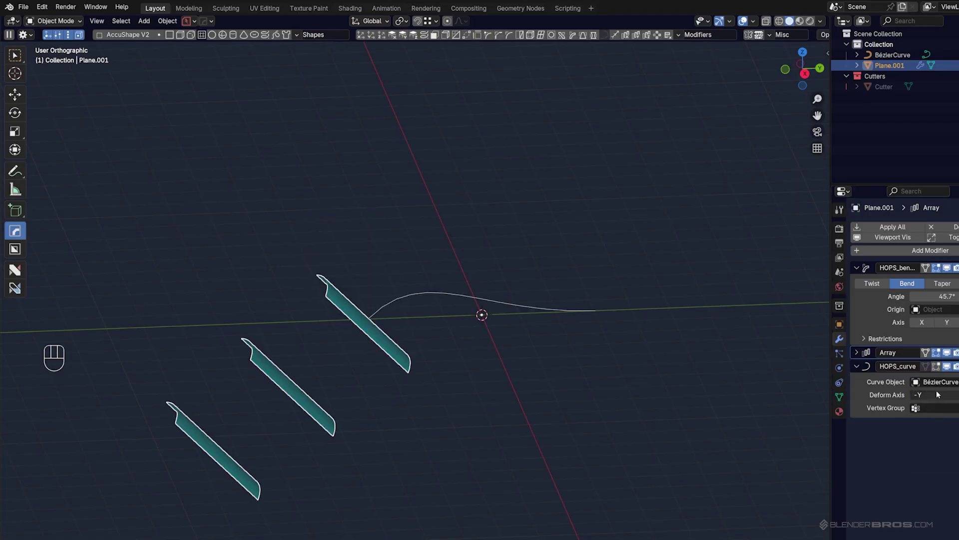
{"action": "left_click", "coordinate": [941, 464]}
{"action": "left_click", "coordinate": [942, 395]}
{"action": "left_click", "coordinate": [937, 430]}
- Undo back to the plane with only its Bend modifier, removing the array and the Curve modifier
{"action": "key", "text": "ctrl+z"}
{"action": "key", "text": "ctrl+z"}
{"action": "key", "text": "ctrl+z"}
{"action": "key", "text": "ctrl+z"}
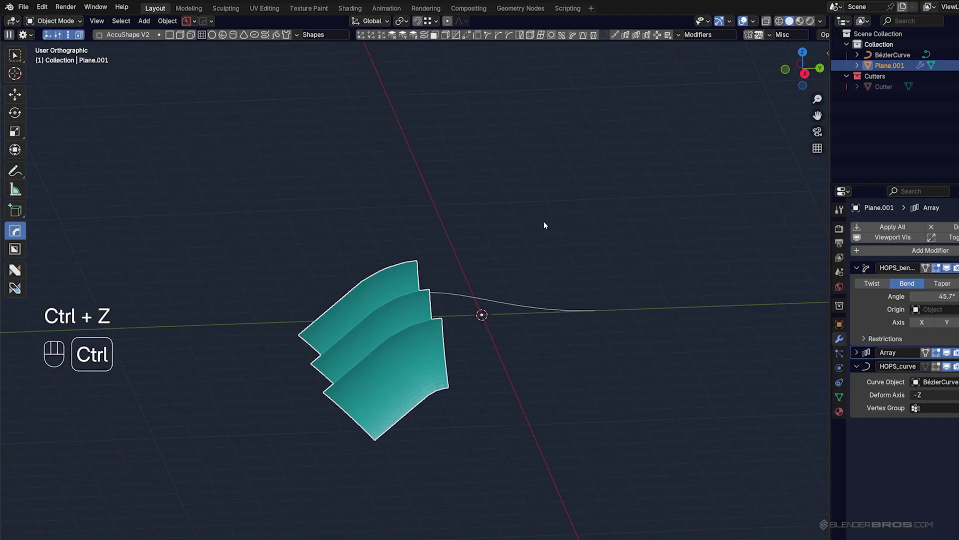
{"action": "key", "text": "ctrl+z"}
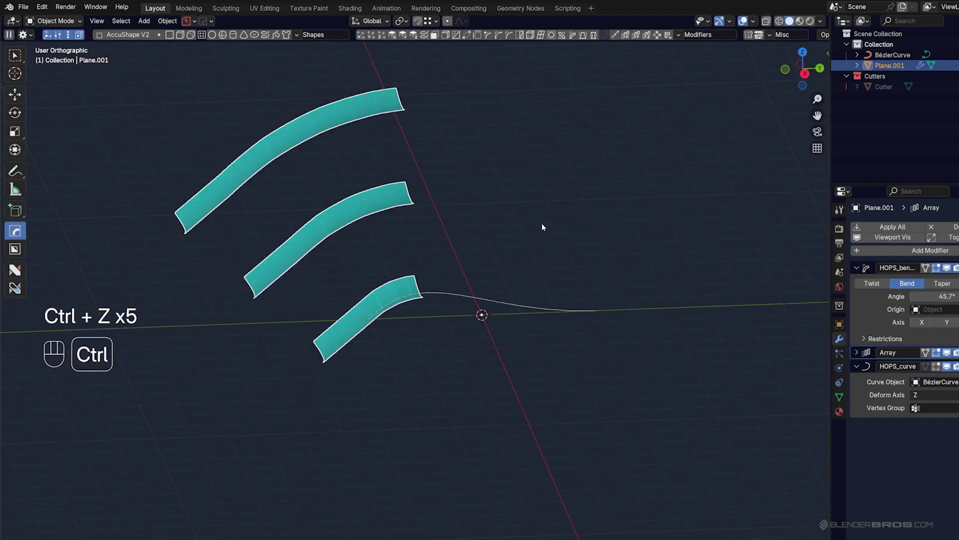
{"action": "key", "text": "ctrl+z"}
{"action": "key", "text": "ctrl+z"}
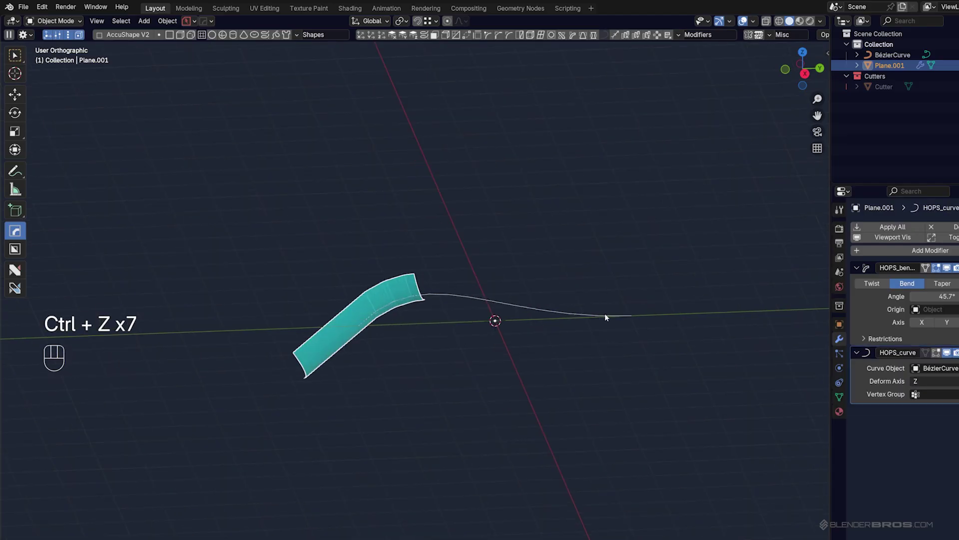
{"action": "key", "text": "ctrl+z"}
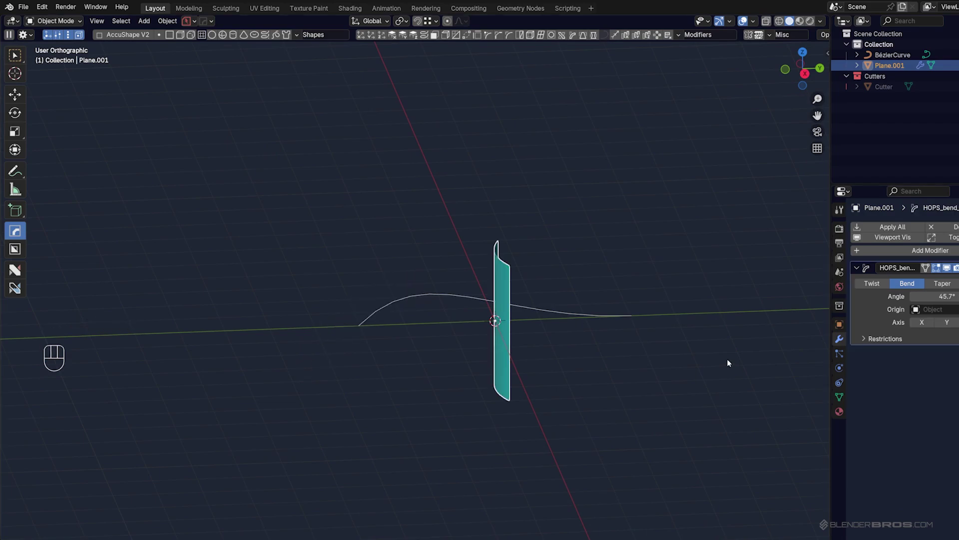
- In the right orthographic view, add a HardOps Array V2 with three copies along Z to the bent plane
{"action": "middle_click_drag", "start_coordinate": [563, 314], "coordinate": [606, 253], "text": "alt"}
{"action": "key", "text": "KP_5"}
{"action": "key", "text": "KP_5"}
{"action": "key", "text": "q"}
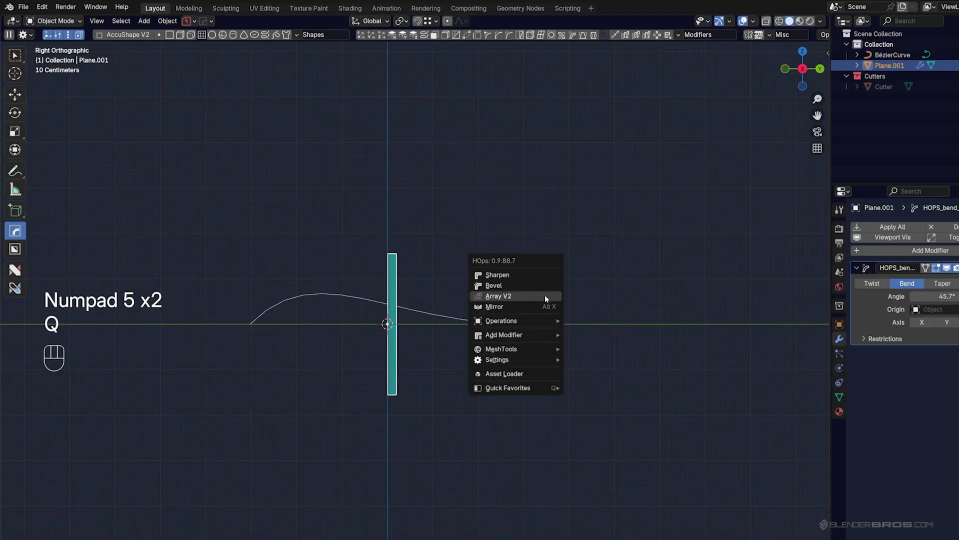
{"action": "left_click", "coordinate": [545, 298]}
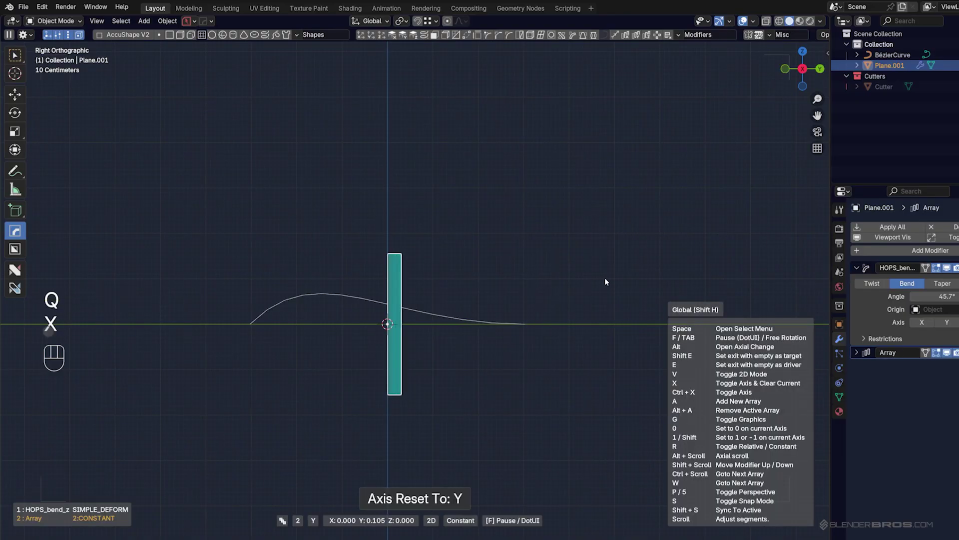
{"action": "key", "text": "x"}
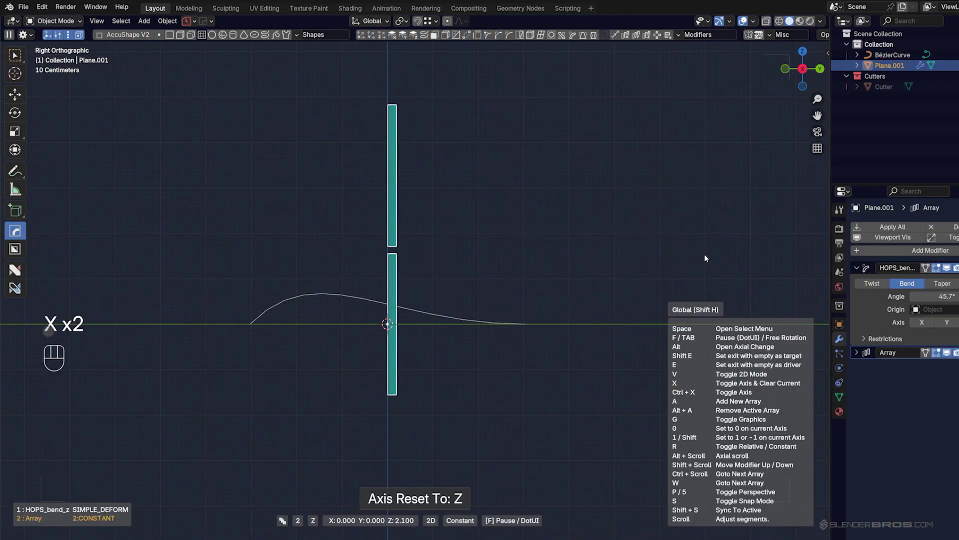
{"action": "left_click", "coordinate": [705, 254]}
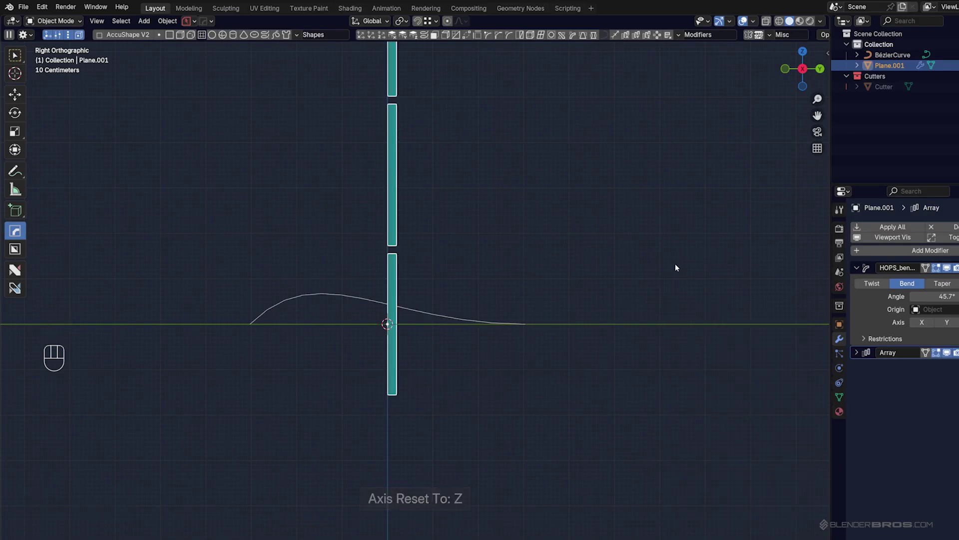
- Add the Bézier curve to the selection and add a HardOps Curve modifier on the Z axis
{"action": "scroll", "coordinate": [668, 265], "scroll_direction": "down", "scroll_amount": 2}
{"action": "middle_click_drag", "start_coordinate": [622, 268], "coordinate": [606, 337], "text": "shift"}
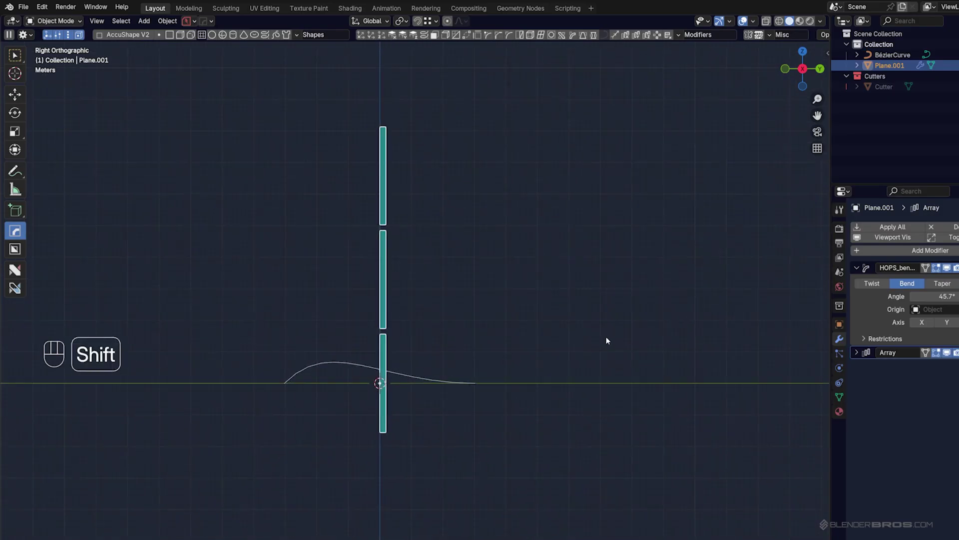
{"action": "left_click", "coordinate": [362, 367], "text": "shift"}
{"action": "left_click", "coordinate": [604, 36]}
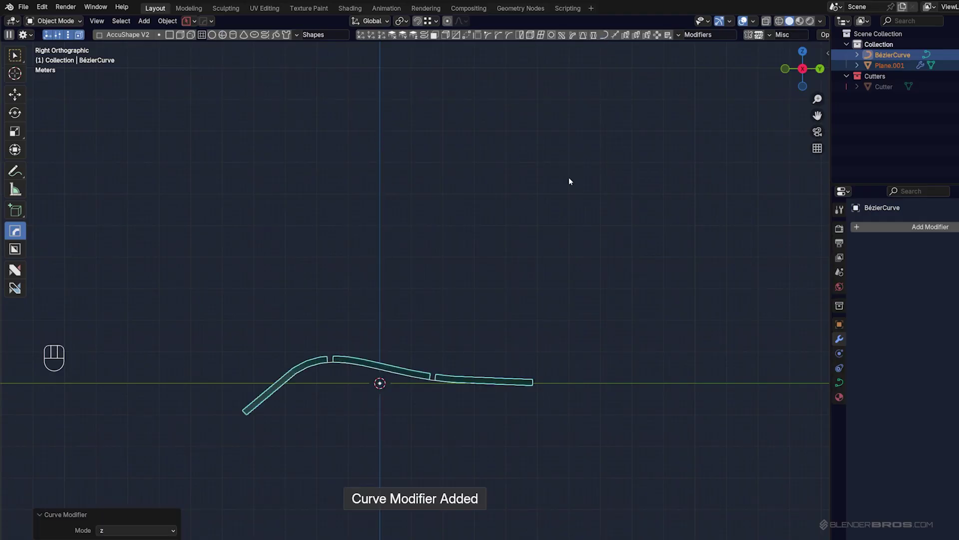
{"action": "middle_click_drag", "start_coordinate": [528, 229], "coordinate": [489, 249]}
- Select the arrayed plane on its own and set its bend to about 105° with the HardOps bend control
{"action": "left_click", "coordinate": [440, 273]}
{"action": "scroll", "coordinate": [445, 274], "scroll_direction": "up", "scroll_amount": 2}
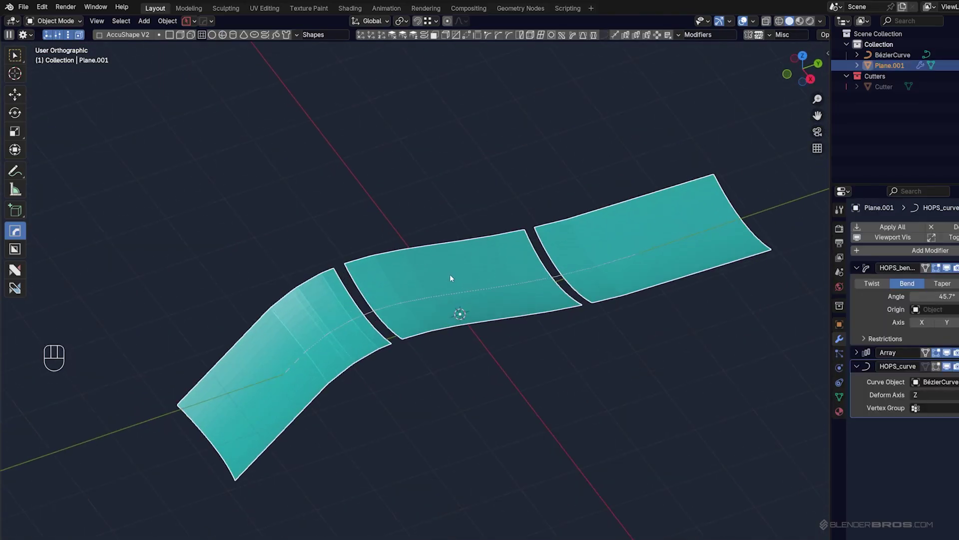
{"action": "middle_click_drag", "start_coordinate": [450, 275], "coordinate": [524, 259]}
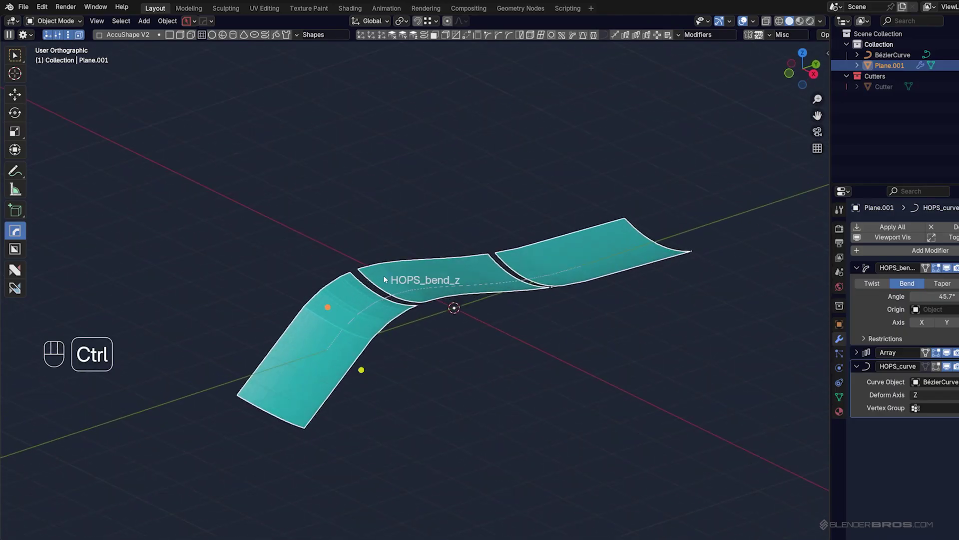
{"action": "left_click_drag", "start_coordinate": [327, 307], "coordinate": [324, 217]}
{"action": "left_click_drag", "start_coordinate": [364, 368], "coordinate": [413, 337]}
{"action": "left_click", "coordinate": [433, 338]}
{"action": "key", "text": "ctrl+z"}
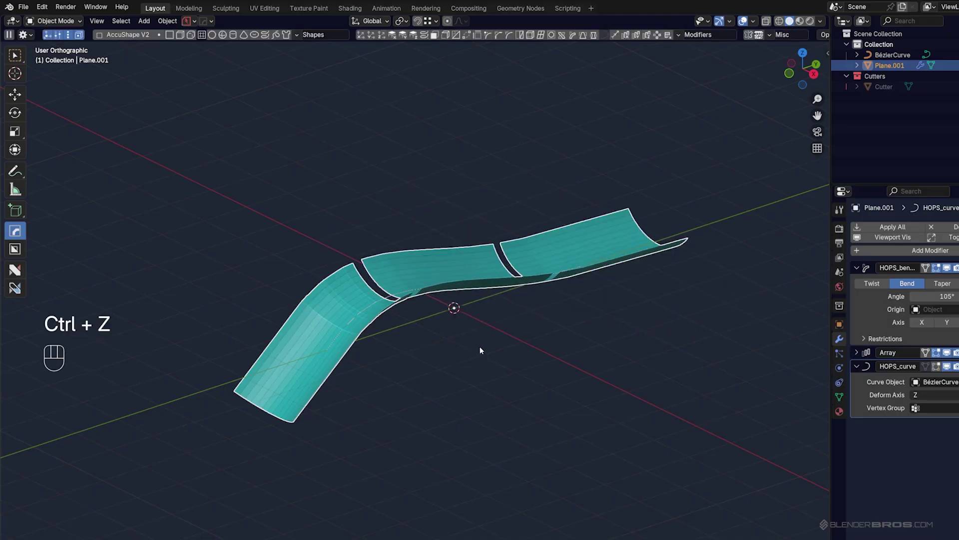
- Examine the three bent plane segments along the curve from several angles
{"action": "scroll", "coordinate": [482, 346], "scroll_direction": "down", "scroll_amount": 3}
{"action": "middle_click_drag", "start_coordinate": [481, 347], "coordinate": [413, 264]}
{"action": "scroll", "coordinate": [413, 264], "scroll_direction": "up", "scroll_amount": 3}
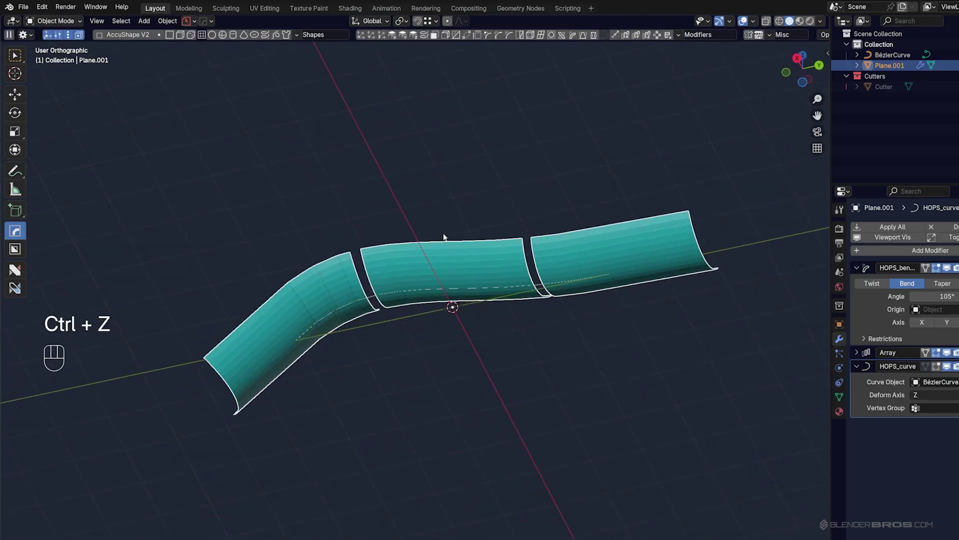
{"action": "scroll", "coordinate": [438, 273], "scroll_direction": "up", "scroll_amount": 2}
{"action": "middle_click_drag", "start_coordinate": [443, 231], "coordinate": [488, 316], "text": "shift"}
{"action": "scroll", "coordinate": [495, 299], "scroll_direction": "down", "scroll_amount": 4}
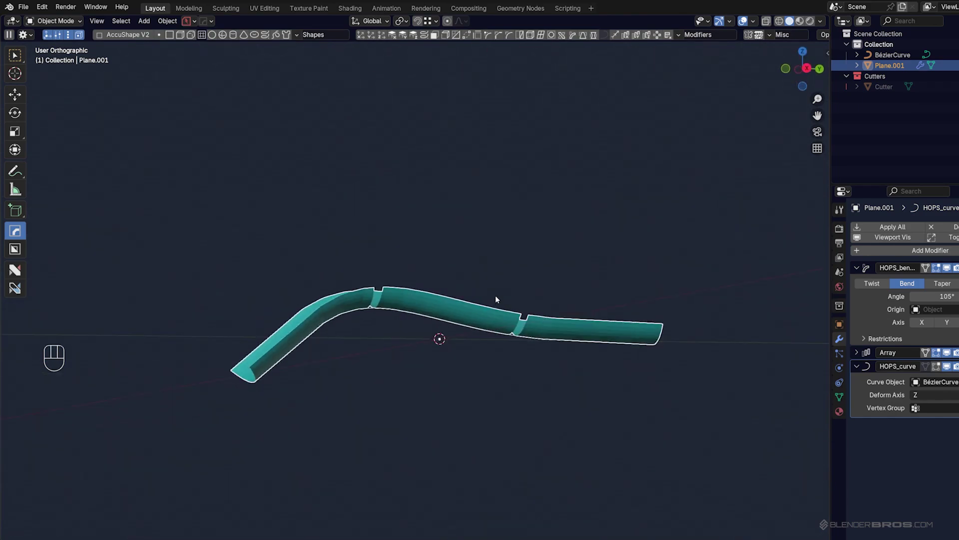
{"action": "key", "text": "KP_5"}
{"action": "middle_click_drag", "start_coordinate": [518, 274], "coordinate": [495, 248]}
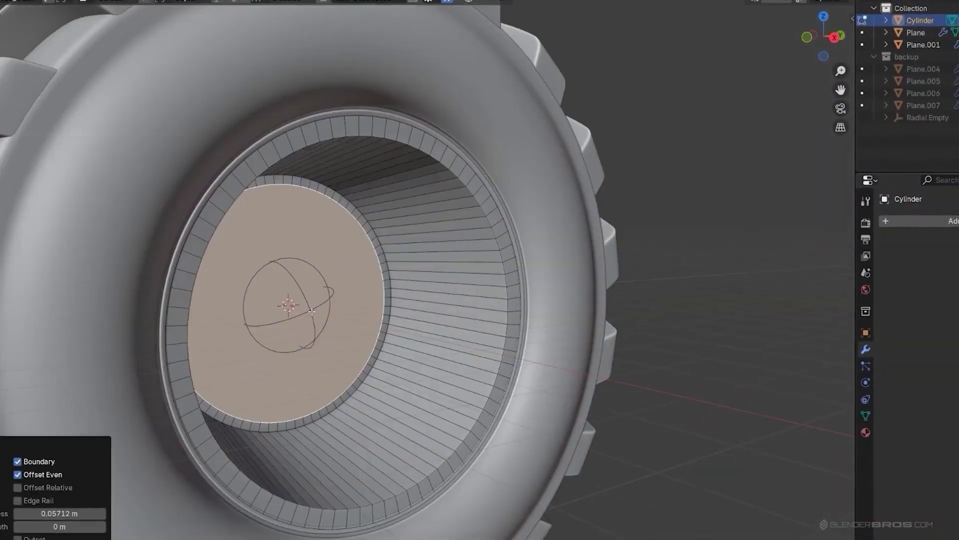
{"action": "key", "text": "i"}
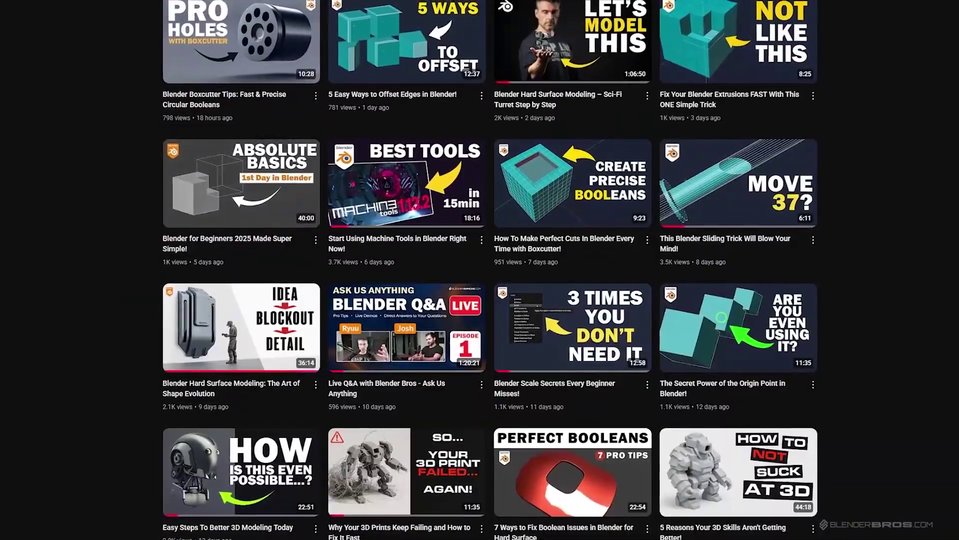
{"action": "scroll", "coordinate": [490, 269], "scroll_direction": "down", "scroll_amount": 5}
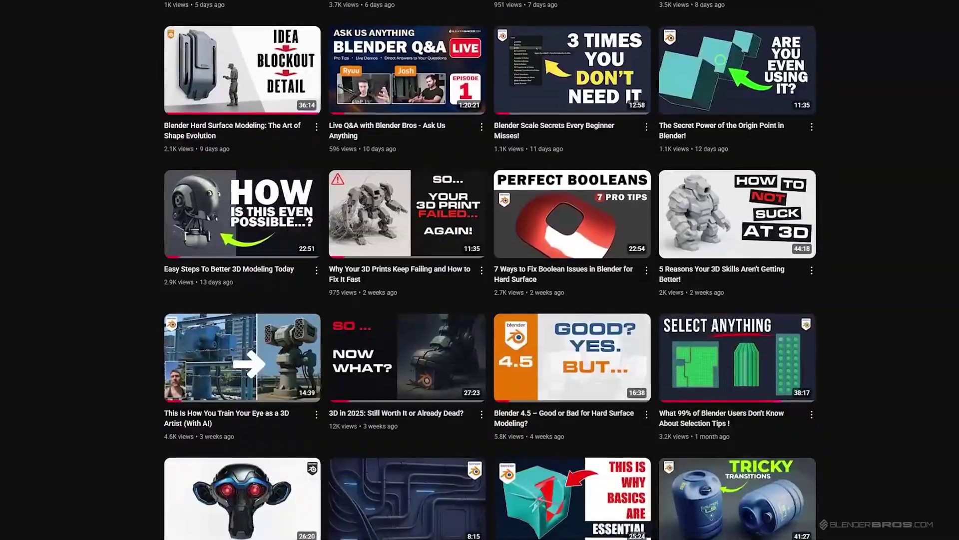
{"action": "scroll", "coordinate": [490, 270], "scroll_direction": "down", "scroll_amount": 3}
{"action": "scroll", "coordinate": [480, 270], "scroll_direction": "down", "scroll_amount": 4}
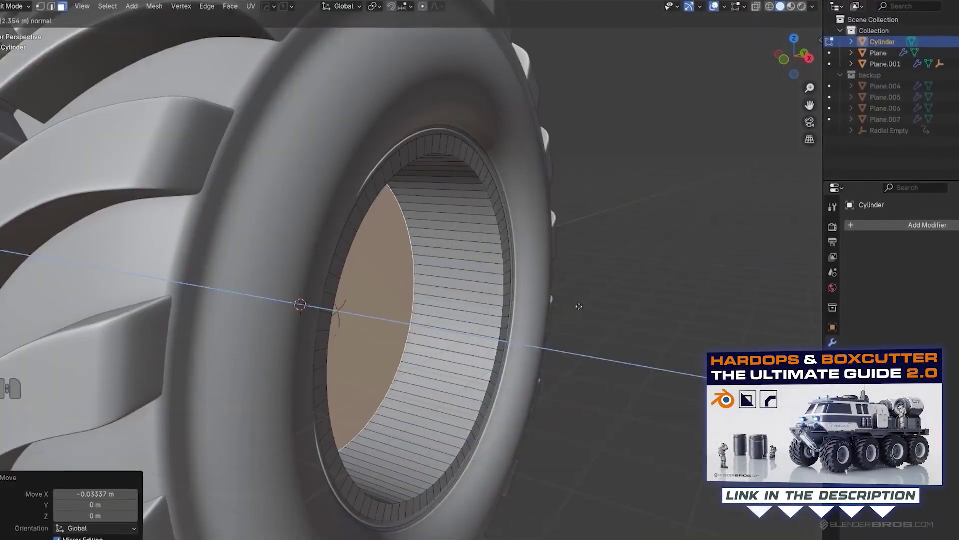
{"action": "key", "text": "ctrl+KP_Add"}
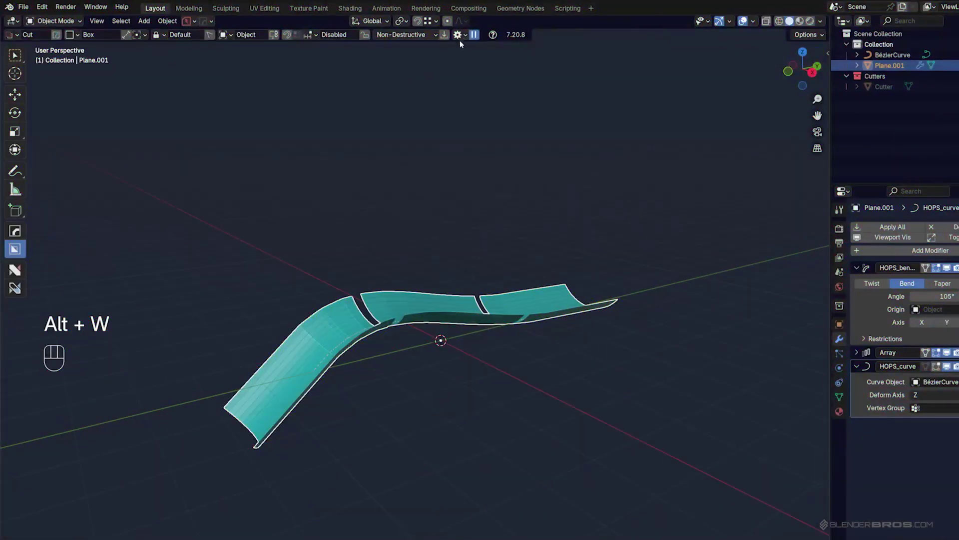
- Open the BoxCutter settings, toggle the Shape, Collection and Behavior groups, and look through the shape and input options
{"action": "left_click", "coordinate": [458, 35]}
{"action": "left_click", "coordinate": [406, 96]}
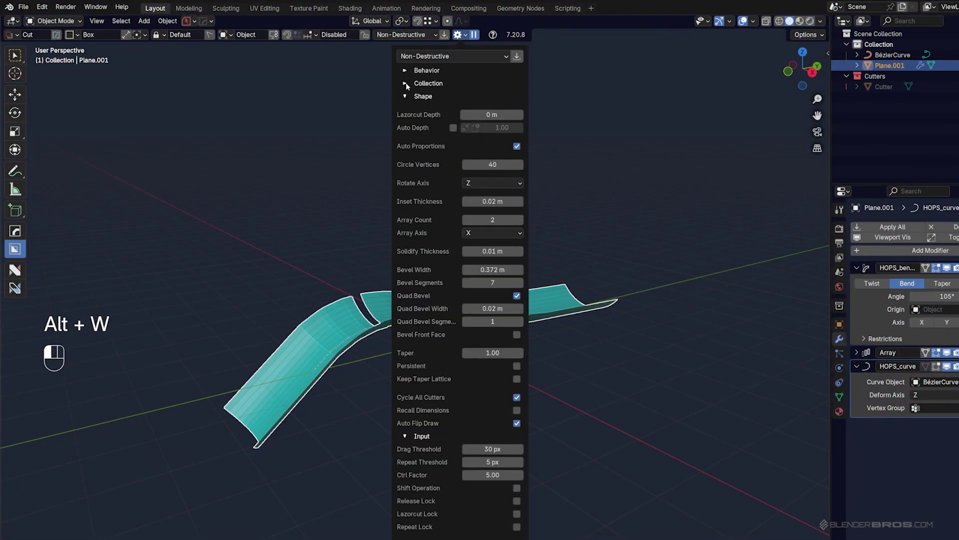
{"action": "left_click", "coordinate": [405, 83]}
{"action": "left_click", "coordinate": [406, 70]}
{"action": "scroll", "coordinate": [452, 170], "scroll_direction": "down", "scroll_amount": 3}
{"action": "scroll", "coordinate": [452, 170], "scroll_direction": "down", "scroll_amount": 15}
{"action": "scroll", "coordinate": [452, 200], "scroll_direction": "down", "scroll_amount": 2}
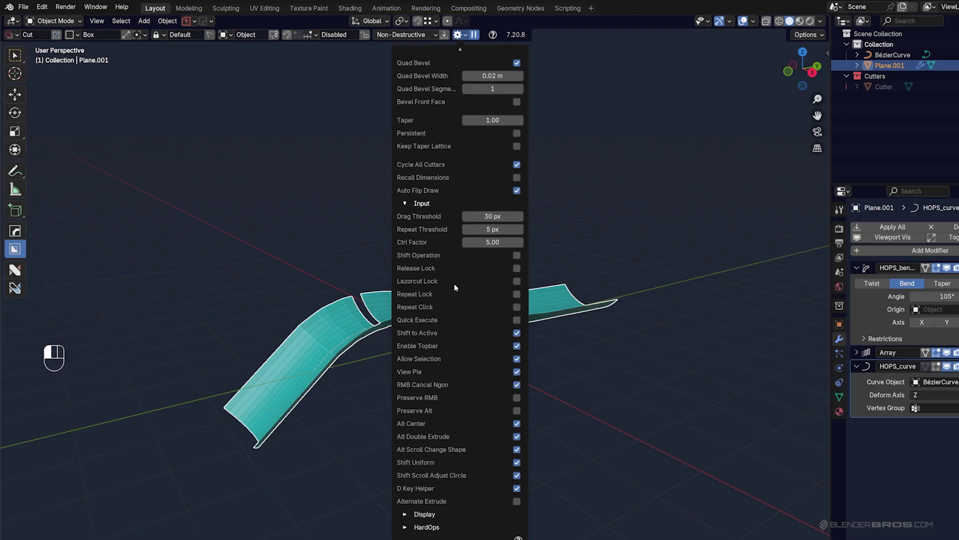
{"action": "middle_click_drag", "start_coordinate": [555, 259], "coordinate": [487, 236]}
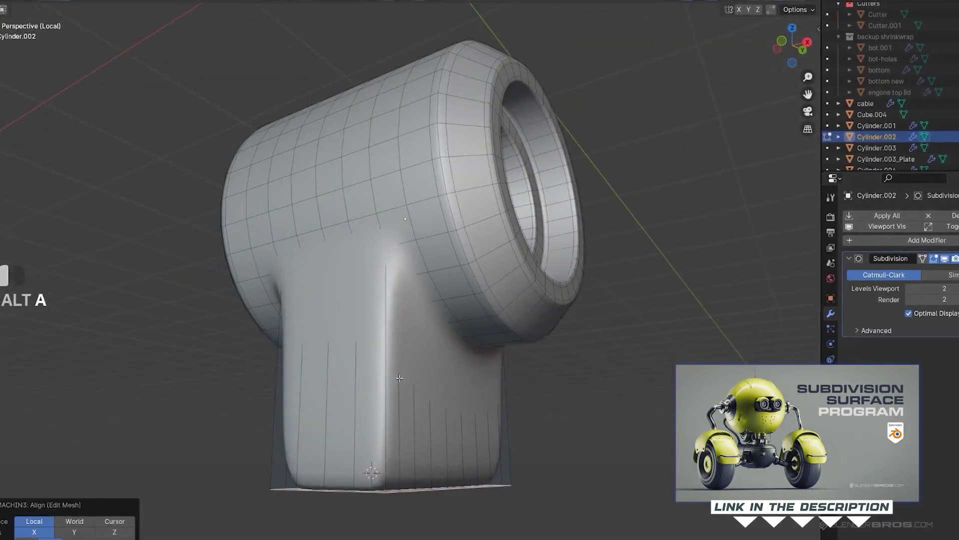
{"action": "key", "text": "ctrl+r"}
{"action": "key", "text": "e"}
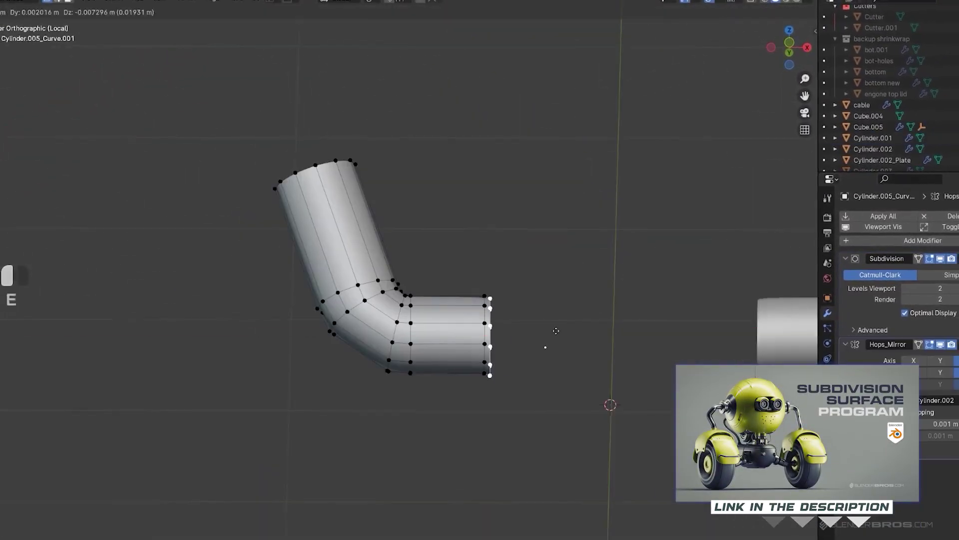
{"action": "left_click", "coordinate": [621, 343]}
{"action": "key", "text": "s"}
{"action": "left_click", "coordinate": [610, 326]}
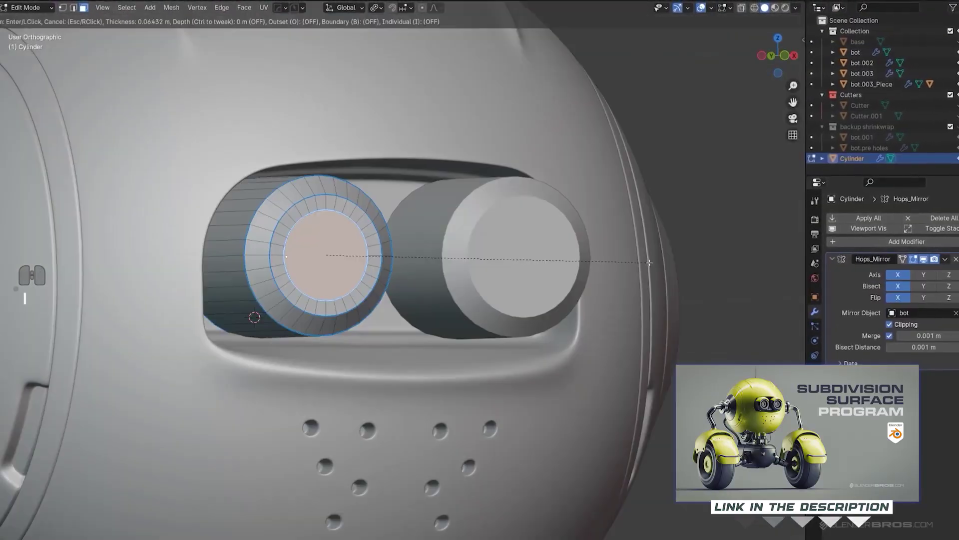
{"action": "key", "text": "e"}
{"action": "key", "text": "y"}
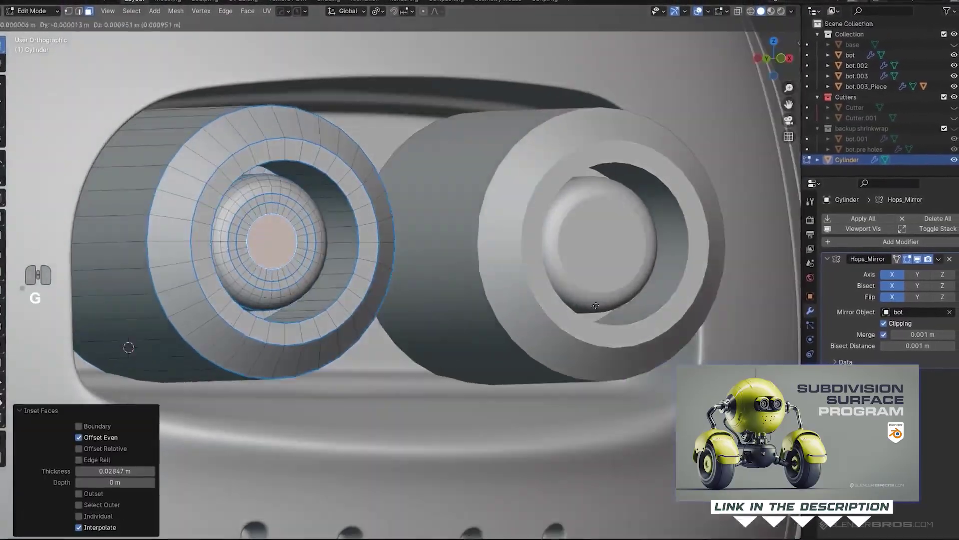
{"action": "key", "text": "Tab"}
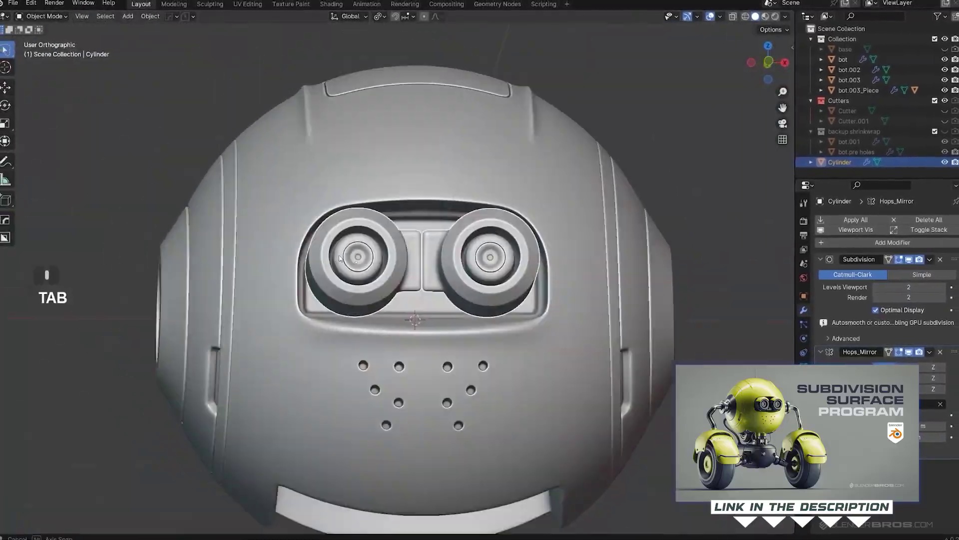